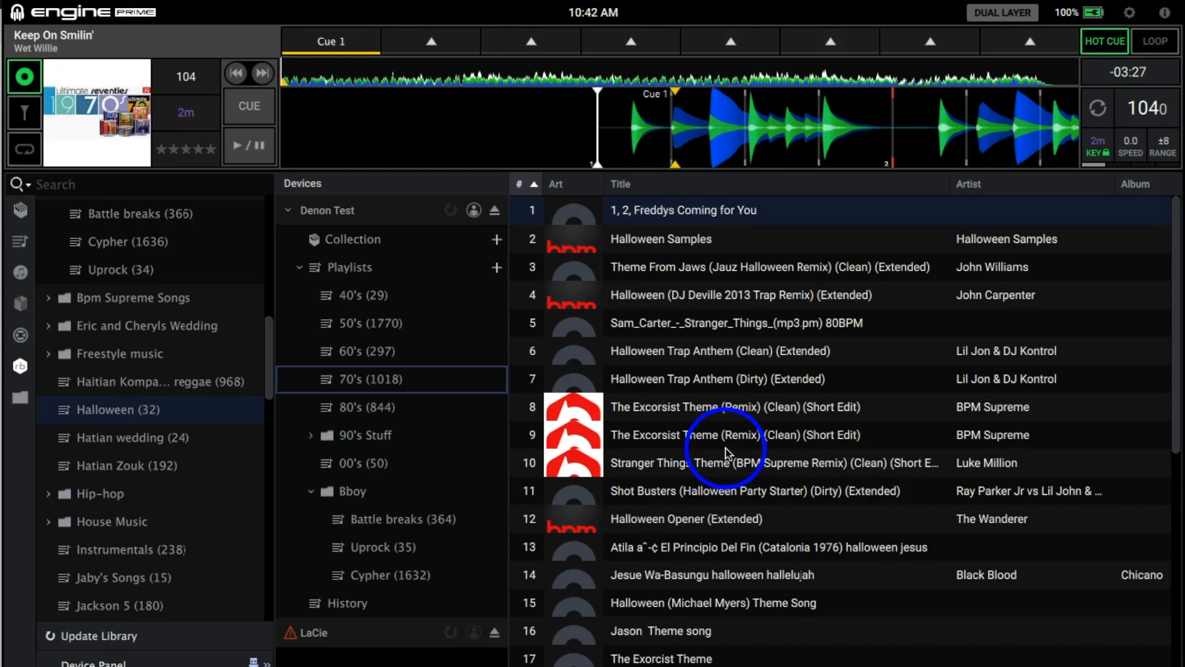
# - Check the installed software version in the product information window and close it
pyautogui.click(99, 11)
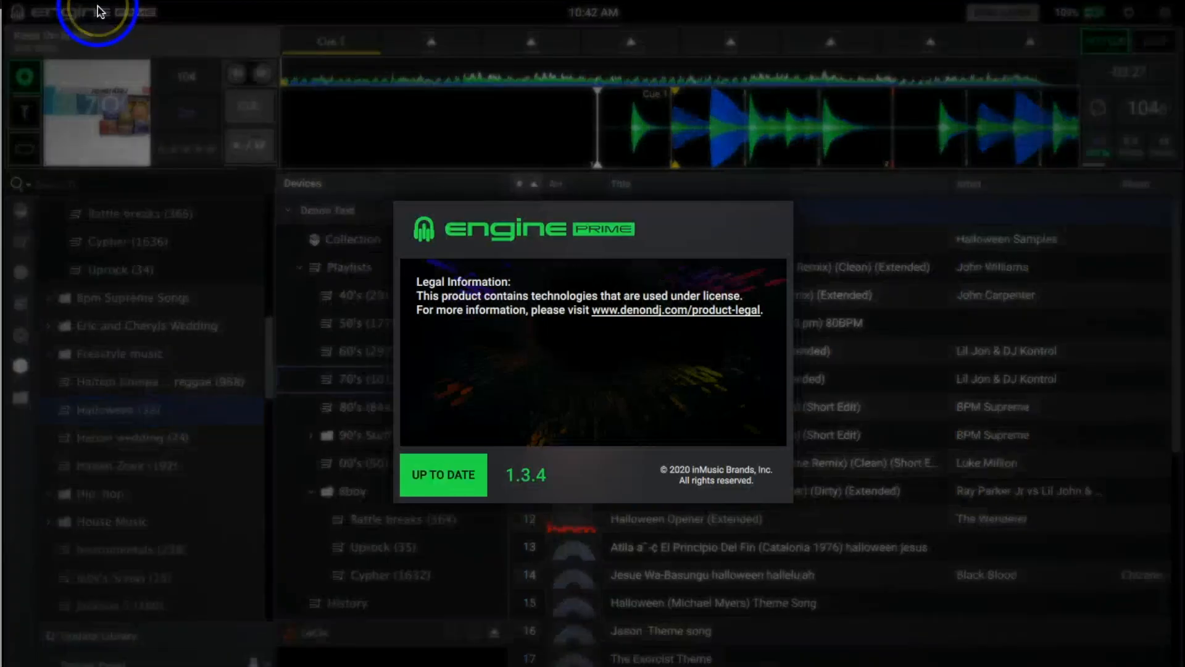
pyautogui.click(445, 492)
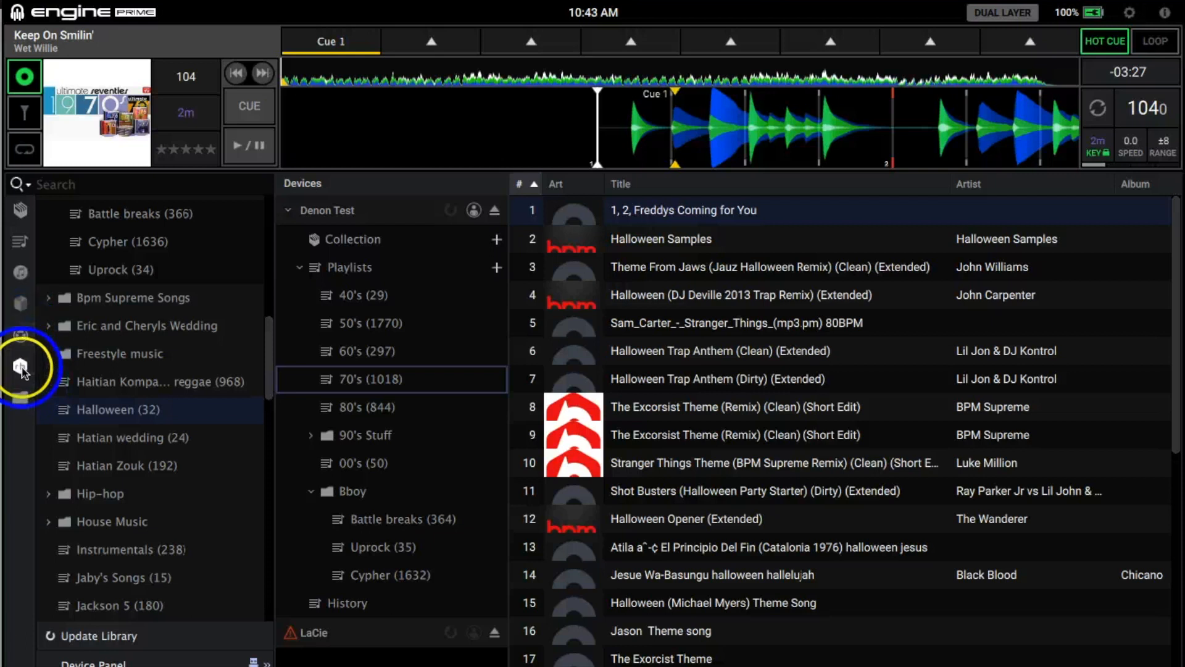
# - Select the rekordbox Halloween playlist and find its counterpart among the Engine playlists for comparison
pyautogui.rightClick(118, 414)
pyautogui.click(83, 420)
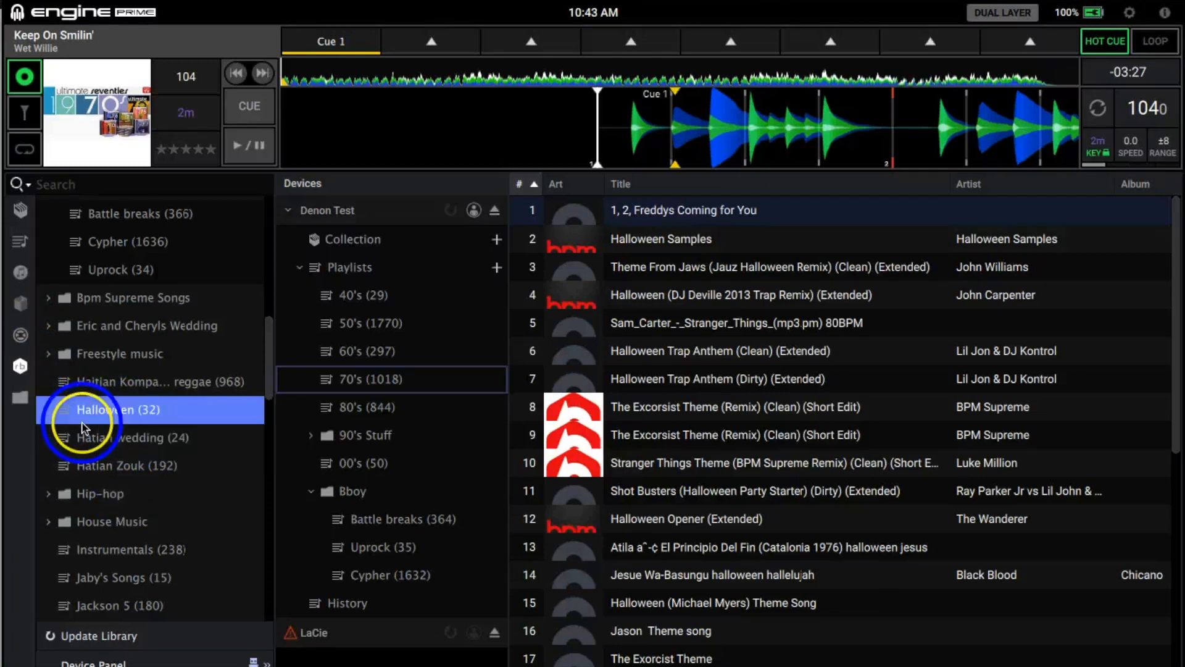
pyautogui.click(22, 242)
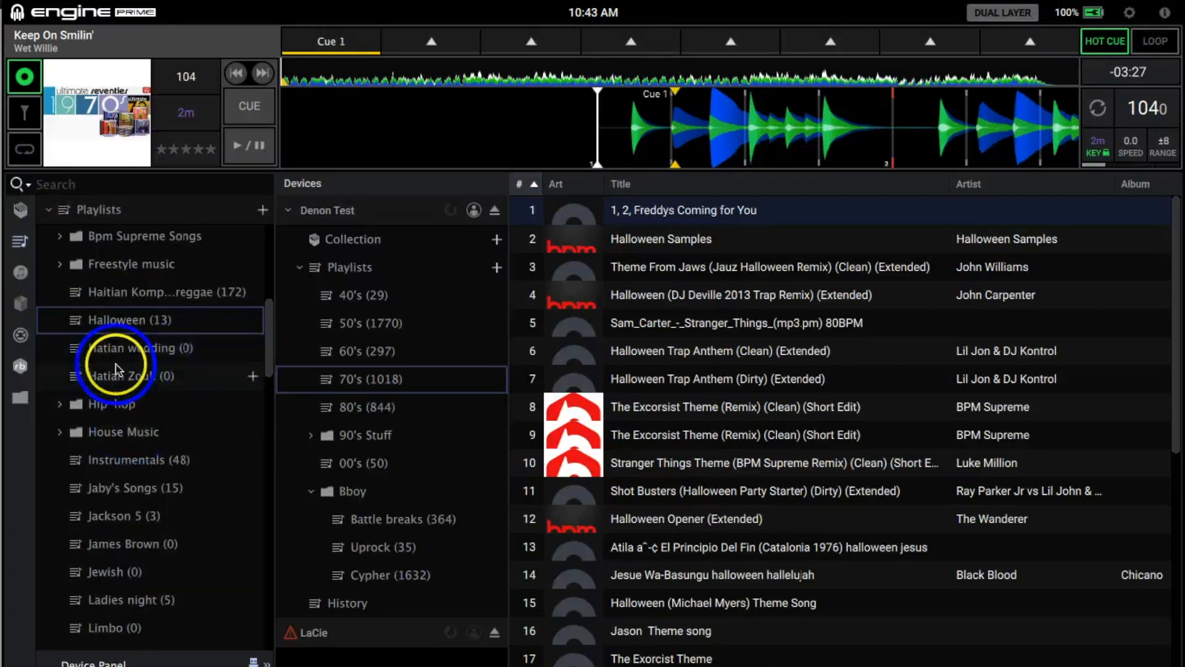
# - Return to the rekordbox library's Halloween playlist and review its full track list
pyautogui.click(23, 367)
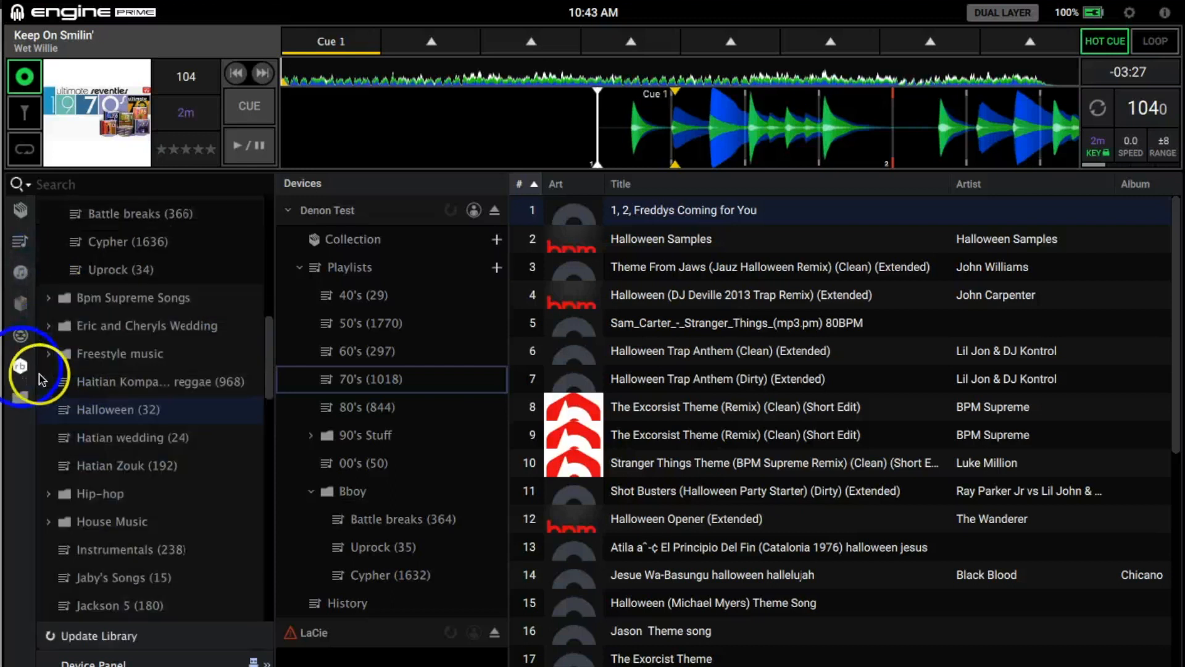
pyautogui.click(119, 409)
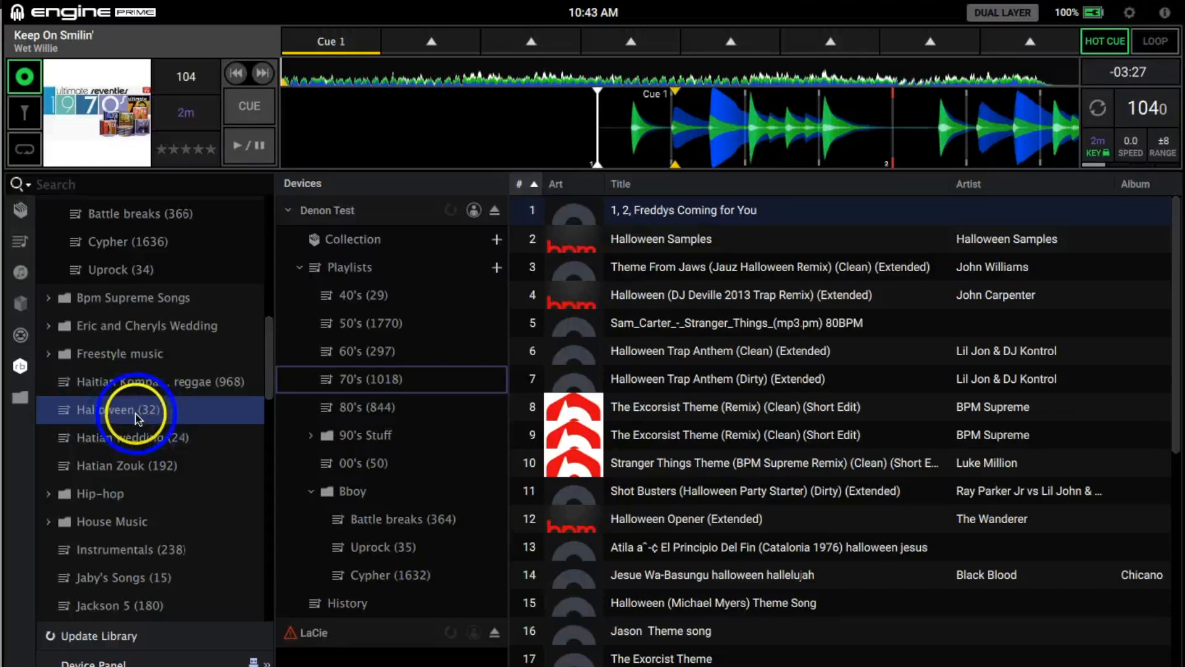
pyautogui.scroll(-5, 848, 515)
pyautogui.scroll(2, 849, 515)
pyautogui.scroll(-2, 846, 543)
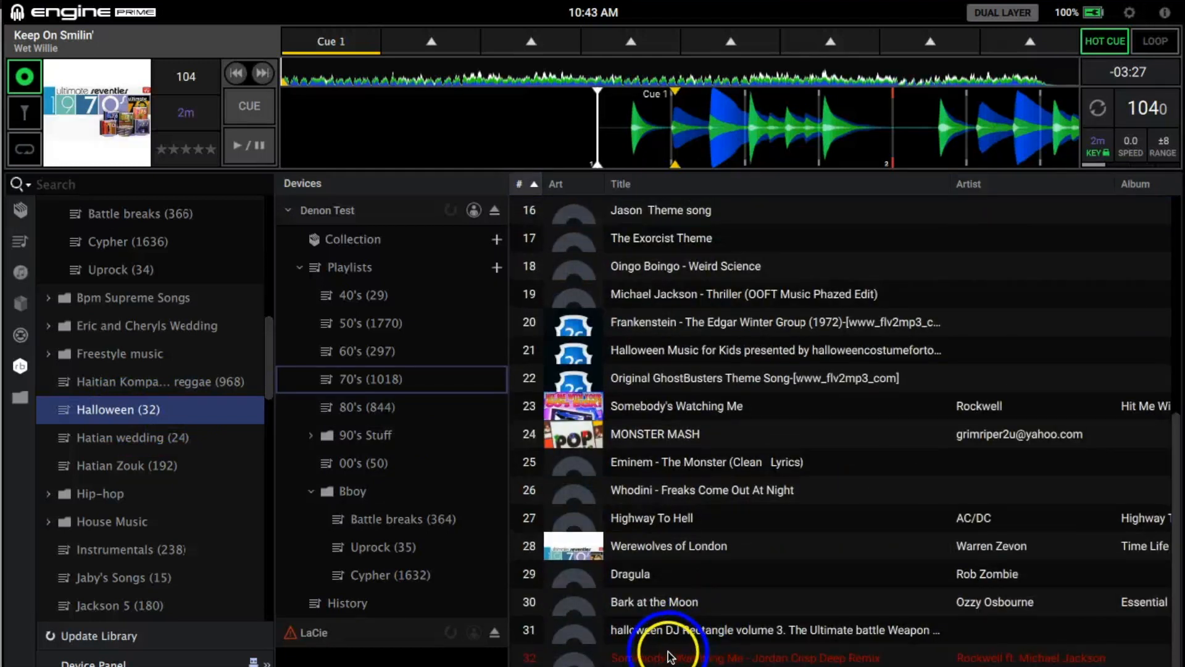
pyautogui.scroll(5, 673, 540)
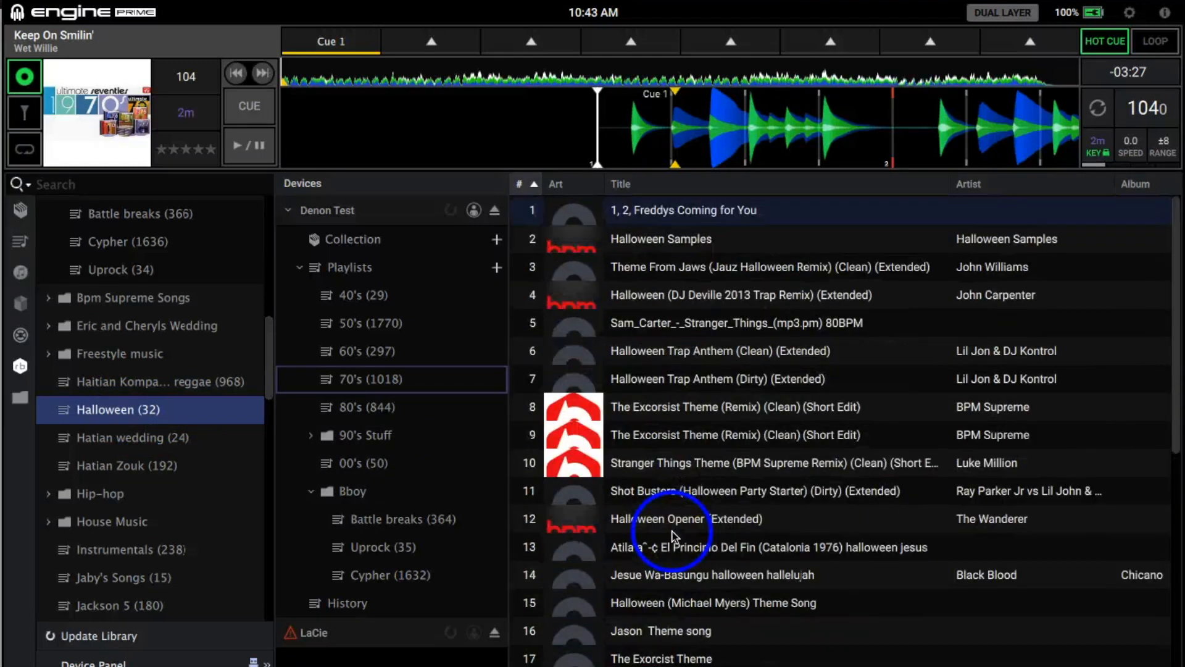
pyautogui.scroll(-5, 673, 534)
pyautogui.scroll(5, 673, 535)
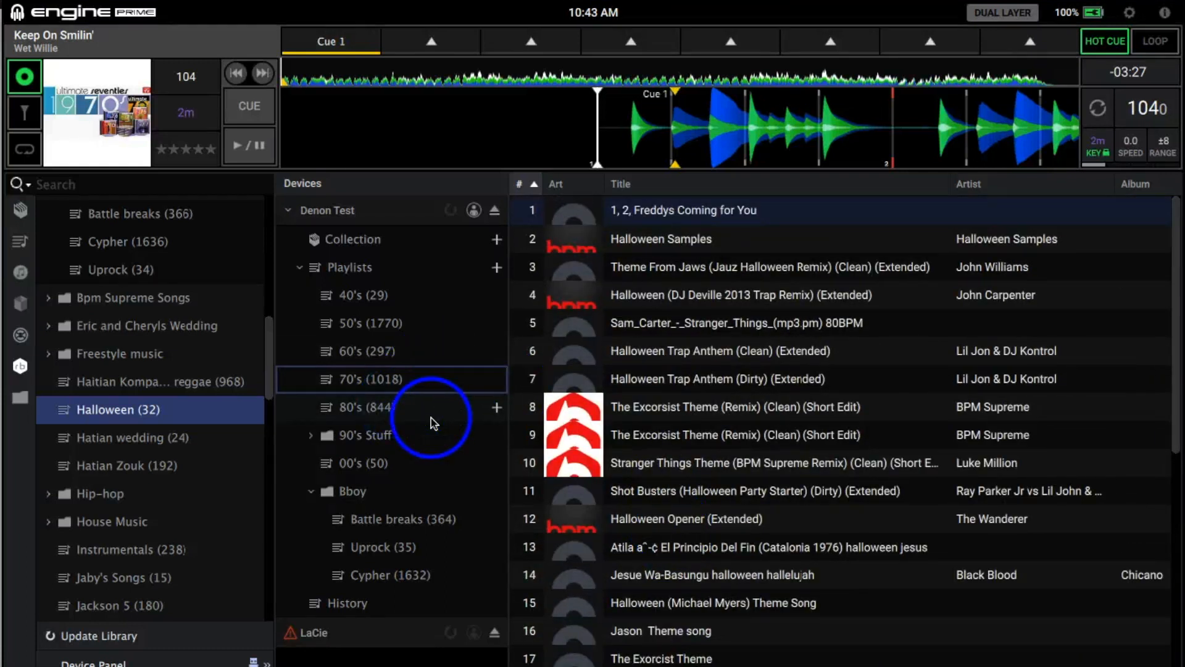
# - Bring up the import options for the rekordbox Halloween playlist and dismiss them without importing
pyautogui.click(185, 410)
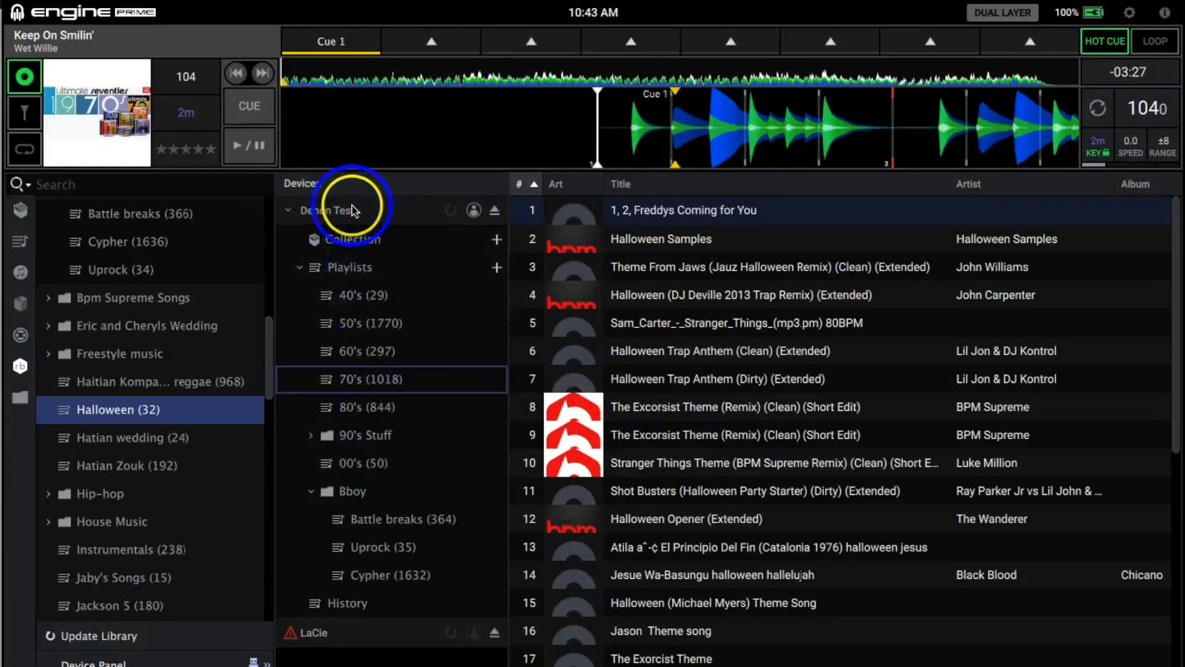
pyautogui.click(498, 461)
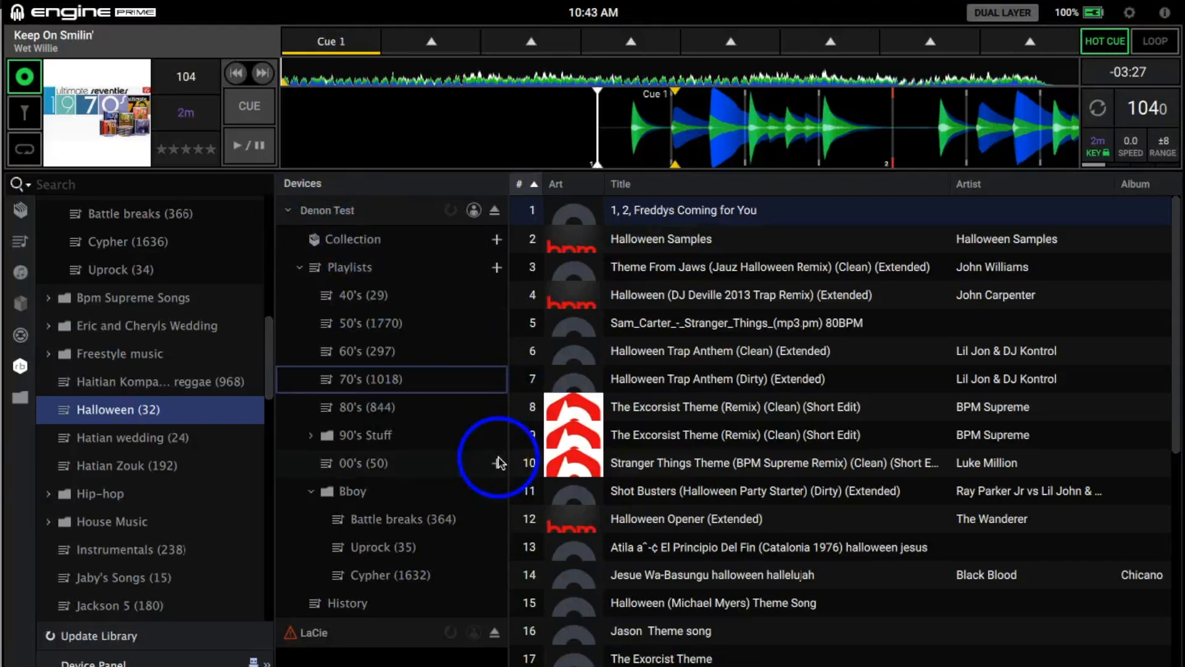
pyautogui.click(556, 458)
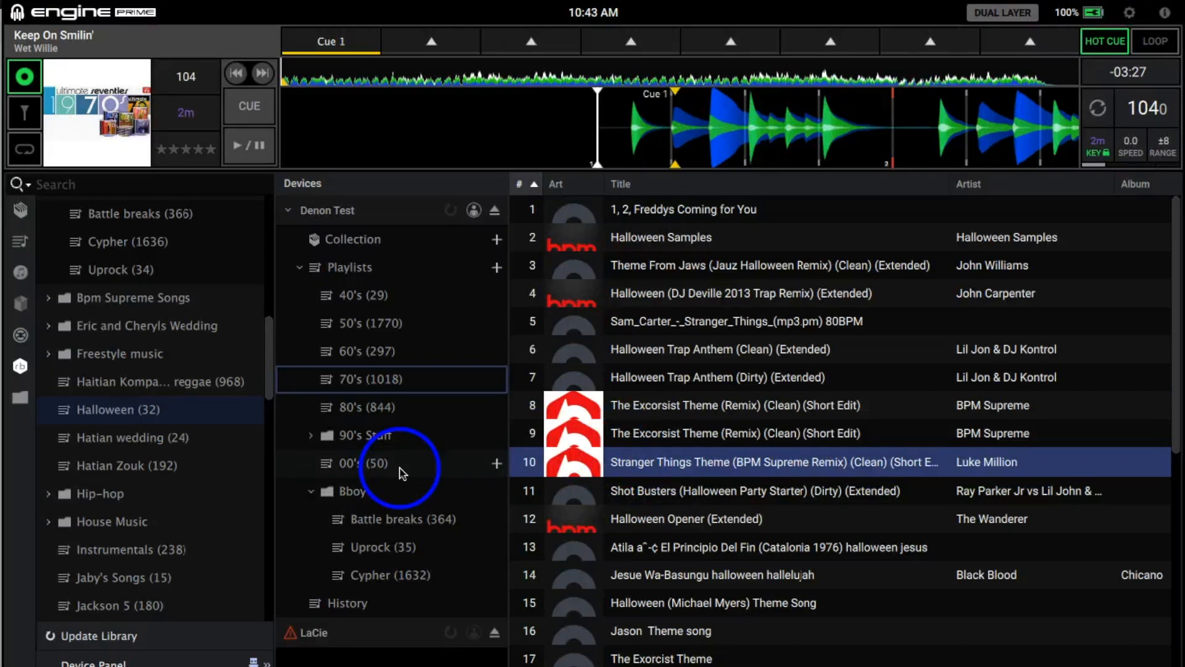
pyautogui.click(193, 412)
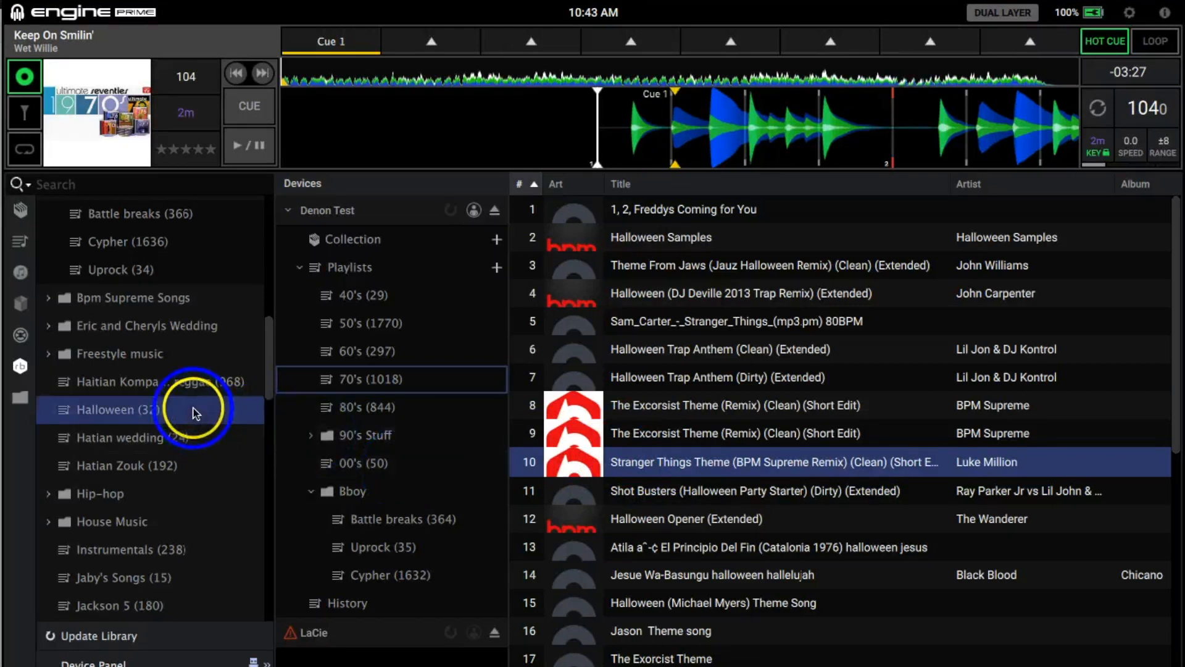
pyautogui.click(143, 413)
pyautogui.moveTo(143, 413); pyautogui.dragTo(111, 413)
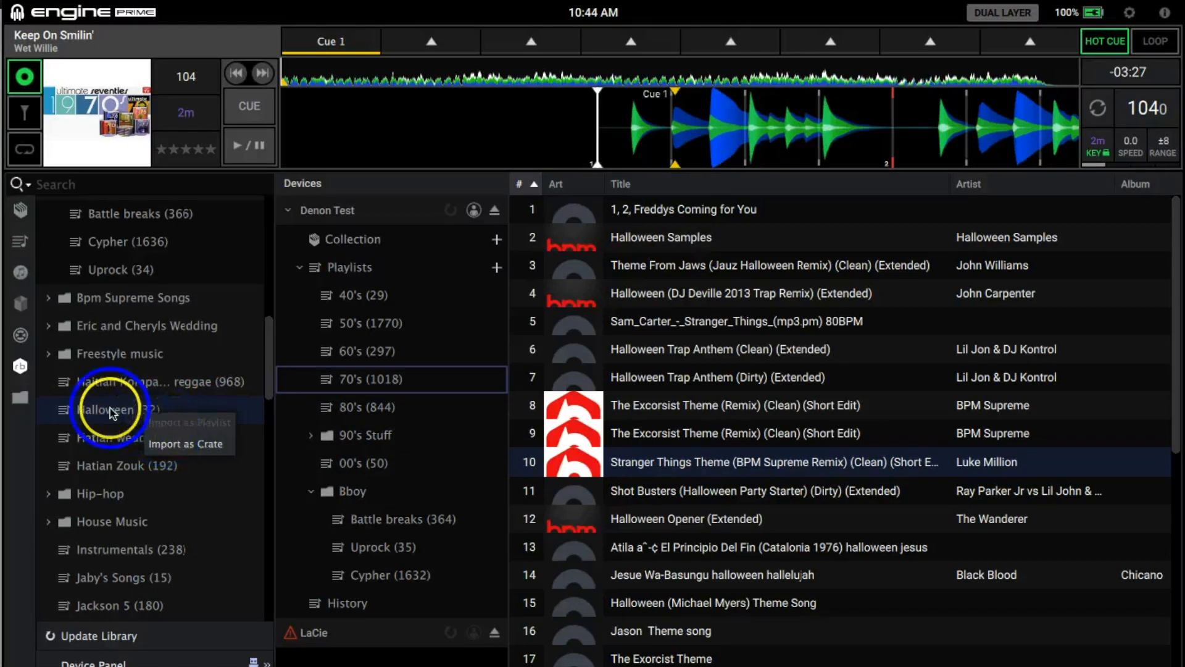
pyautogui.click(111, 412)
# - Look through the Engine playlists and examine the tracks in the imported Halloween playlist
pyautogui.click(21, 246)
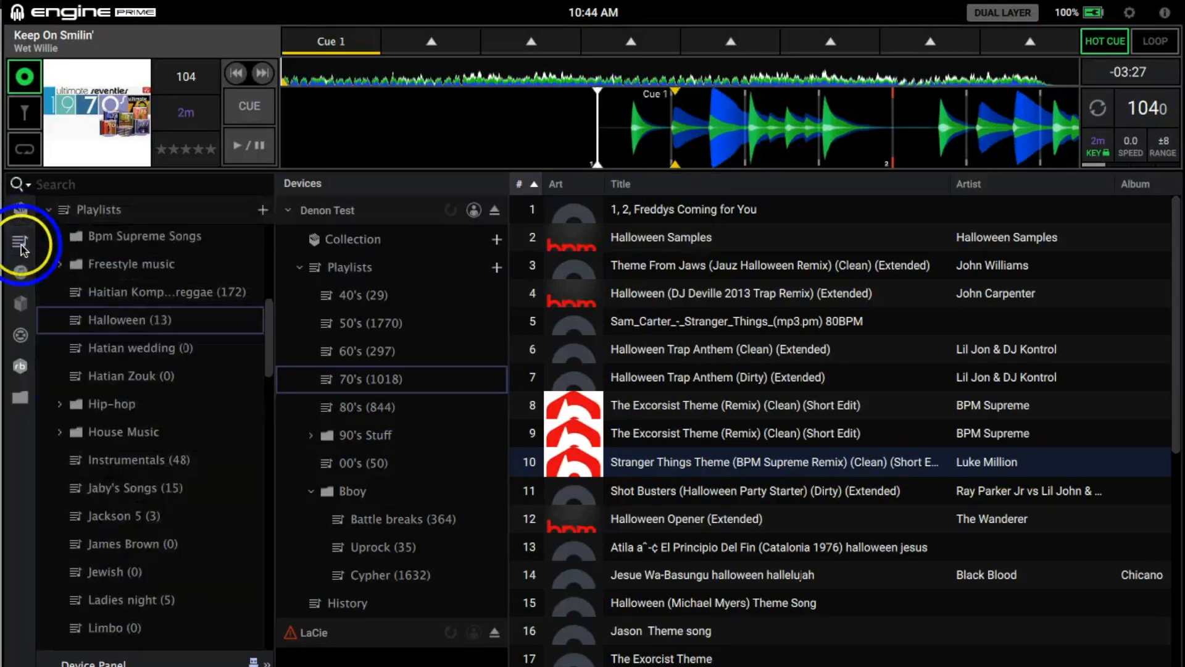
pyautogui.scroll(-10, 127, 394)
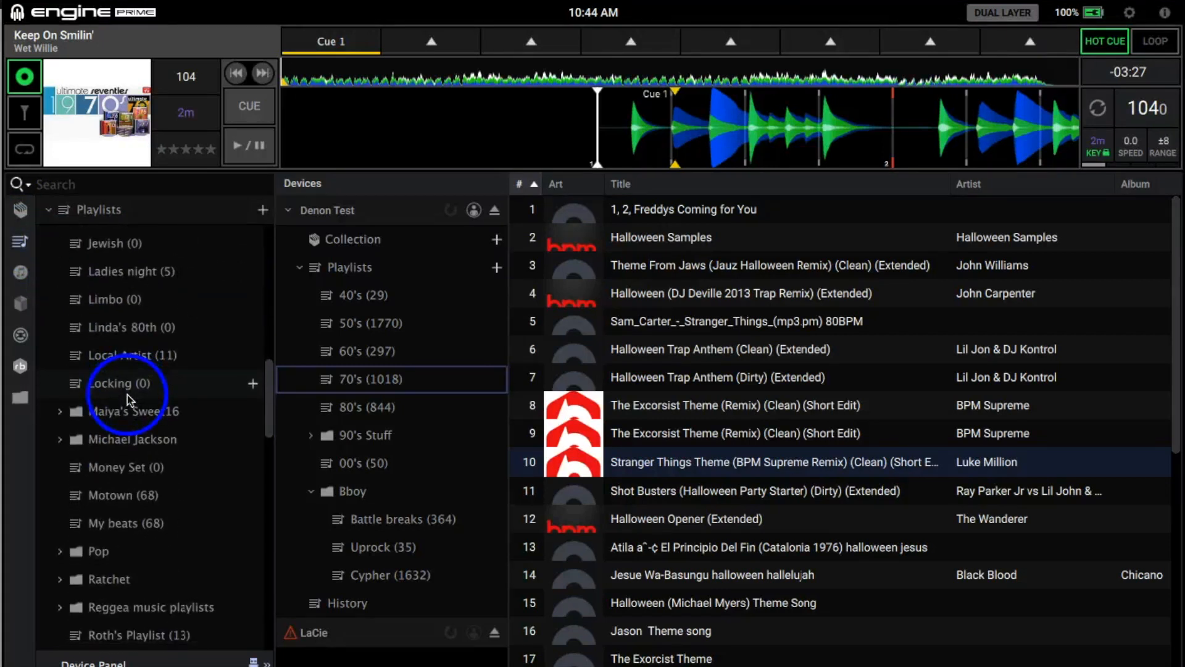
pyautogui.scroll(-2, 127, 395)
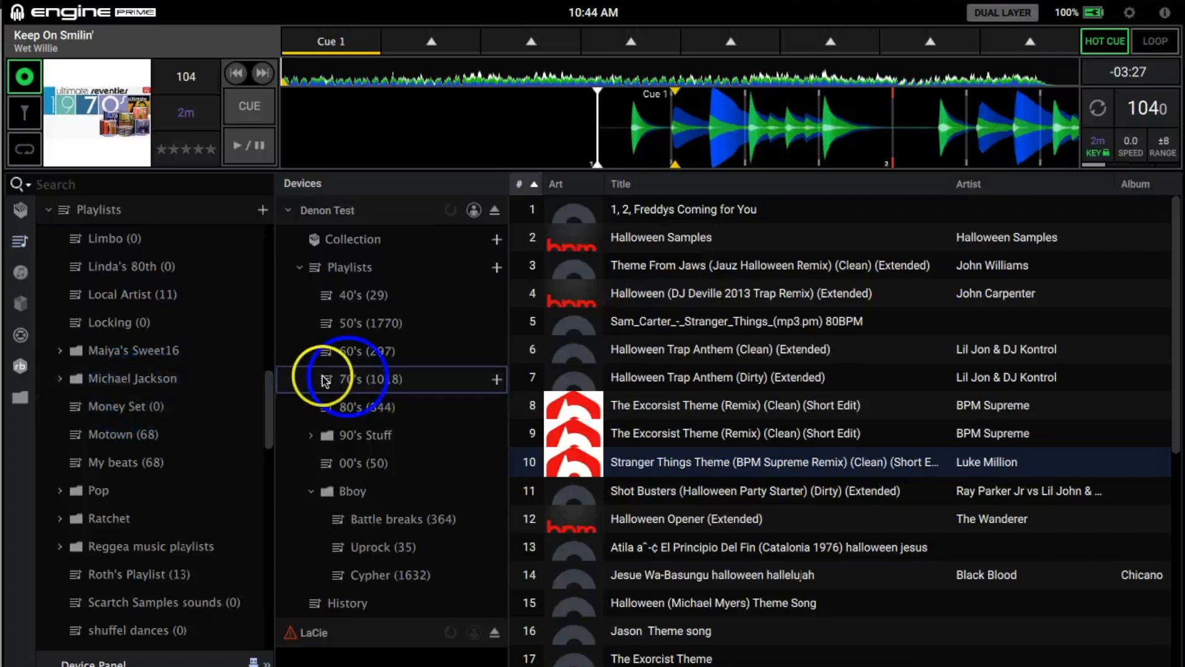
pyautogui.scroll(-3, 117, 389)
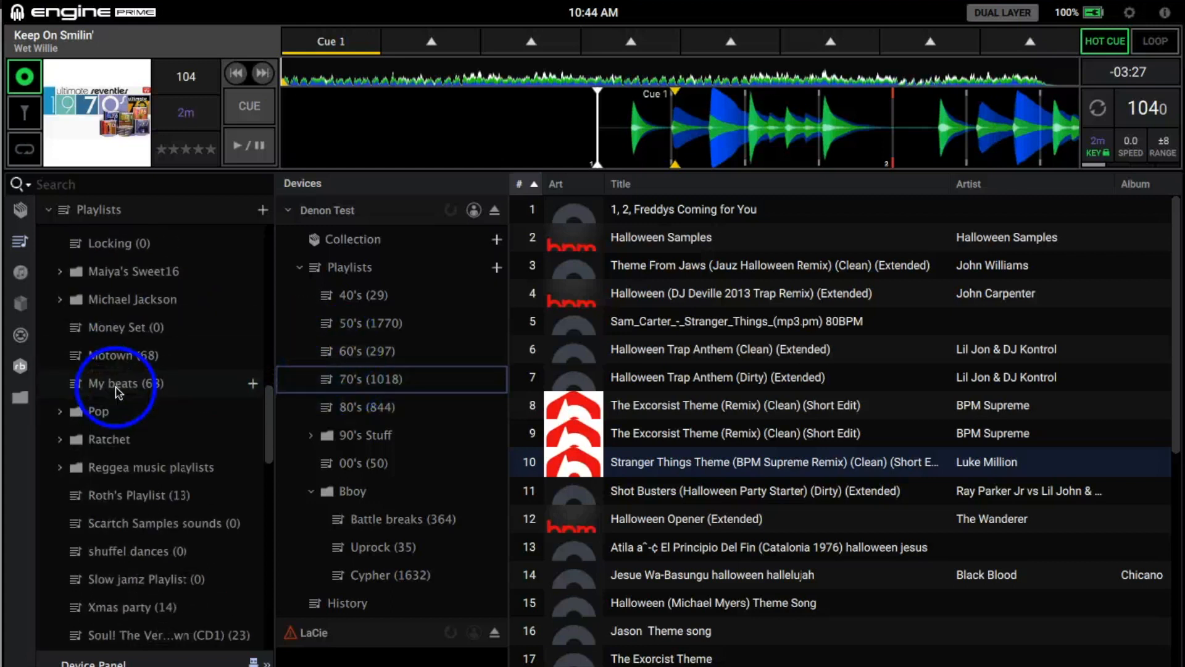
pyautogui.scroll(7, 118, 392)
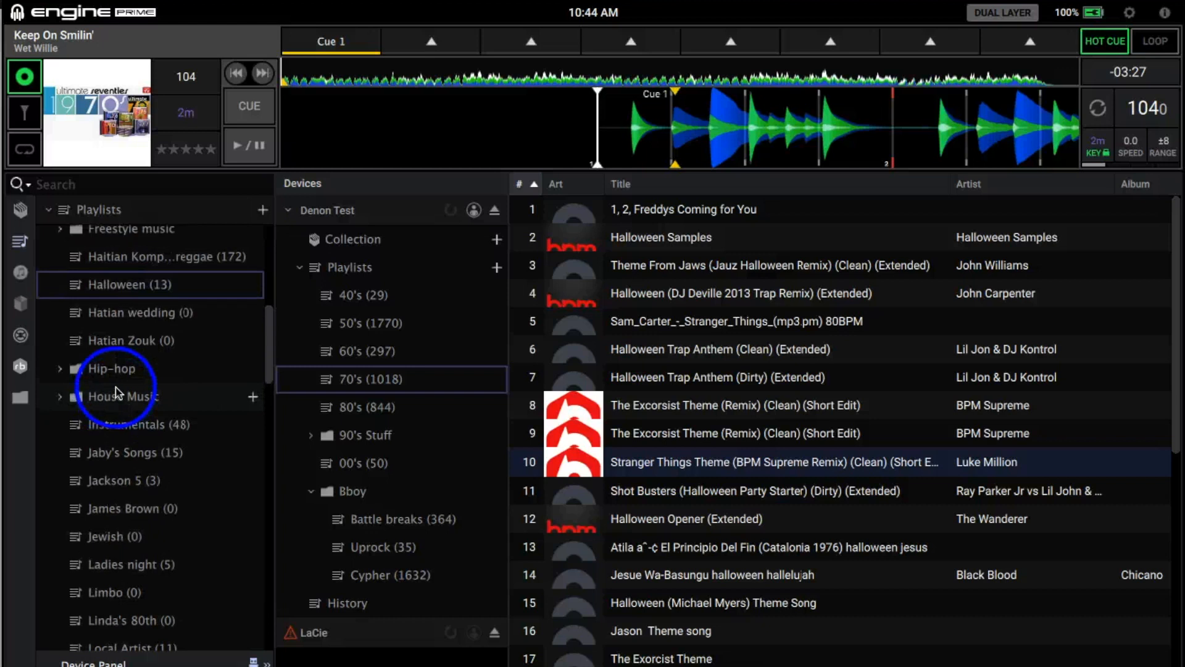
pyautogui.scroll(3, 117, 392)
pyautogui.scroll(-2, 127, 392)
pyautogui.click(130, 392)
pyautogui.click(143, 375)
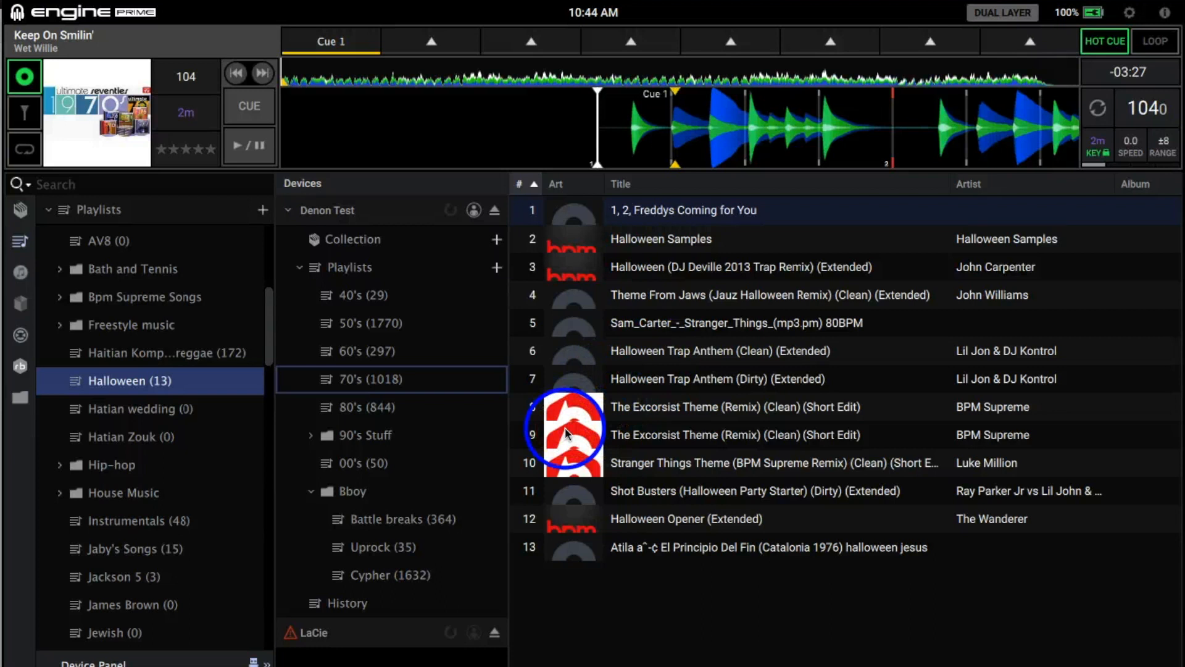
pyautogui.moveTo(135, 384); pyautogui.dragTo(175, 380)
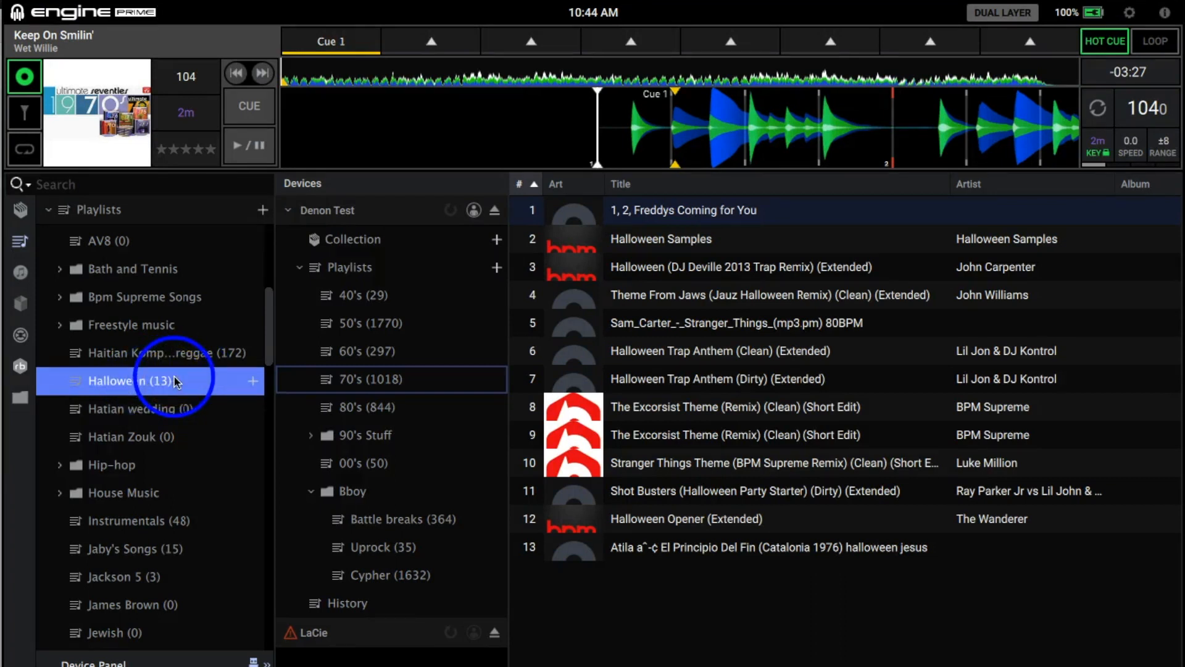
# - Inspect the contents of the James Brown, Jewish and Jackson 5 playlists in the Engine library
pyautogui.scroll(-2, 174, 377)
pyautogui.moveTo(187, 537); pyautogui.dragTo(145, 547)
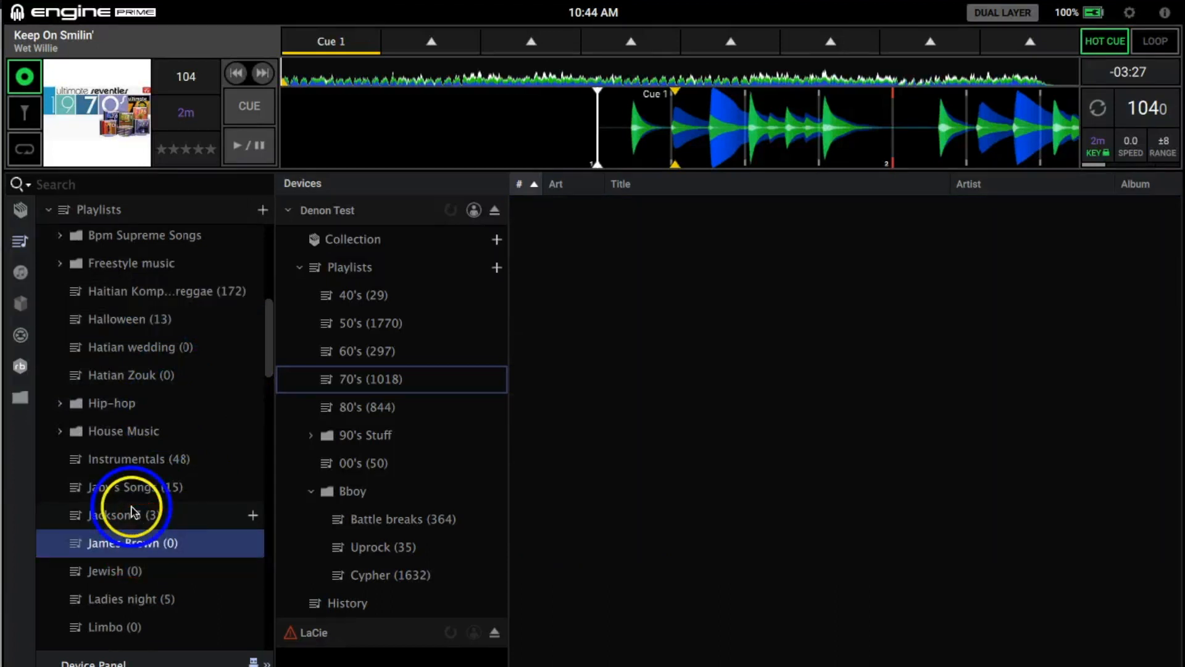
pyautogui.click(135, 571)
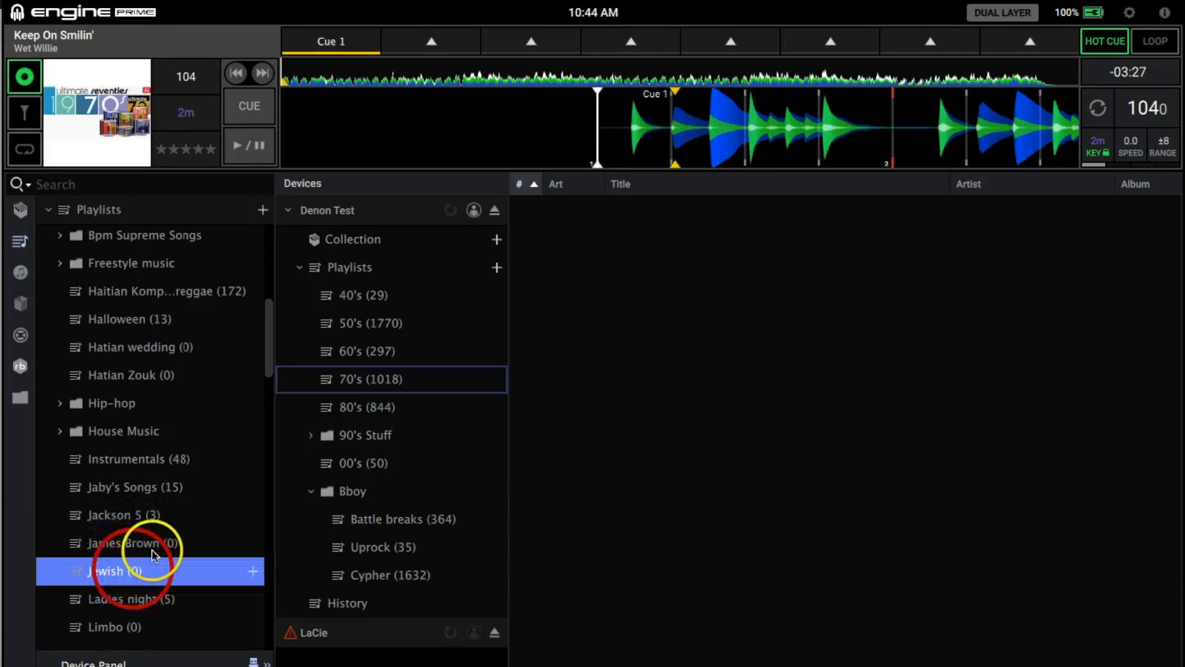
pyautogui.click(128, 516)
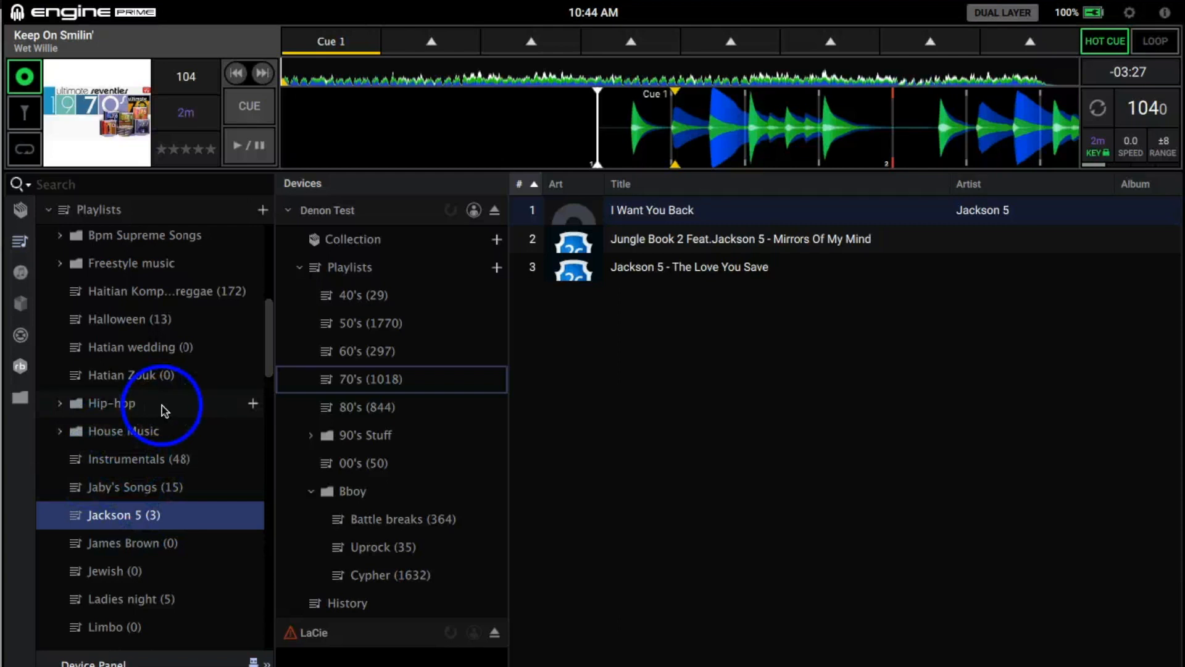
# - Inspect the 40's, 50's and 60's decade playlists in the Engine library for missing tracks
pyautogui.scroll(5, 164, 410)
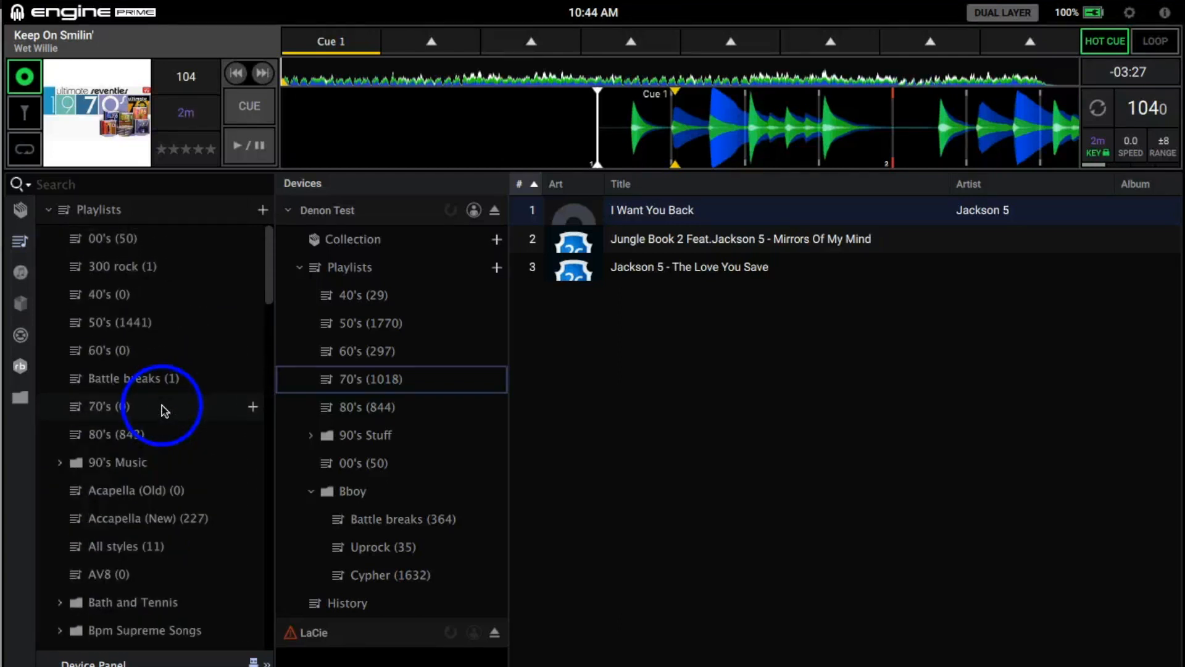
pyautogui.click(146, 351)
pyautogui.click(137, 324)
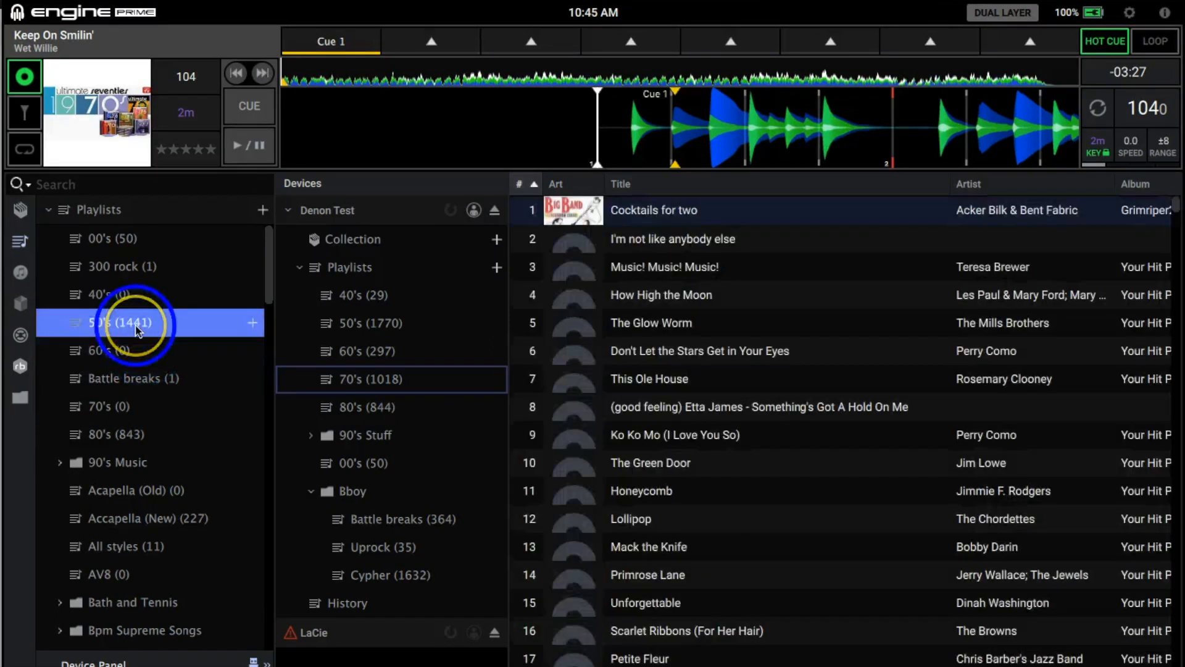
pyautogui.click(128, 295)
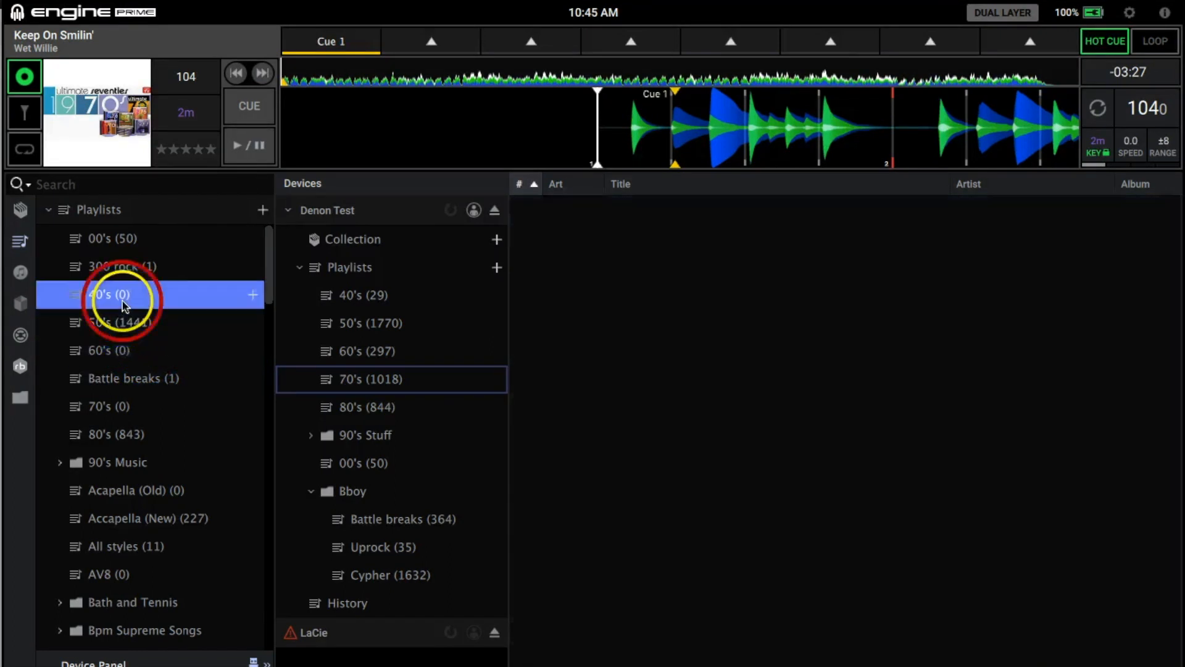
pyautogui.click(126, 325)
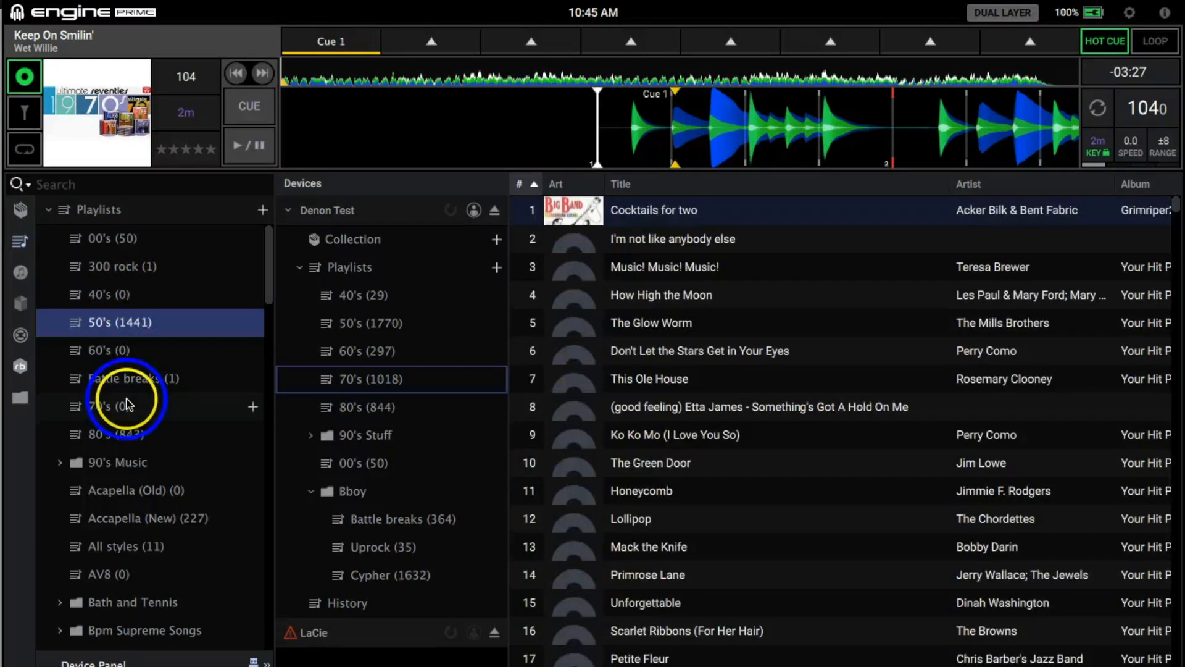
# - Show the Halloween playlist's tracks in the rekordbox library again
pyautogui.scroll(-2, 122, 384)
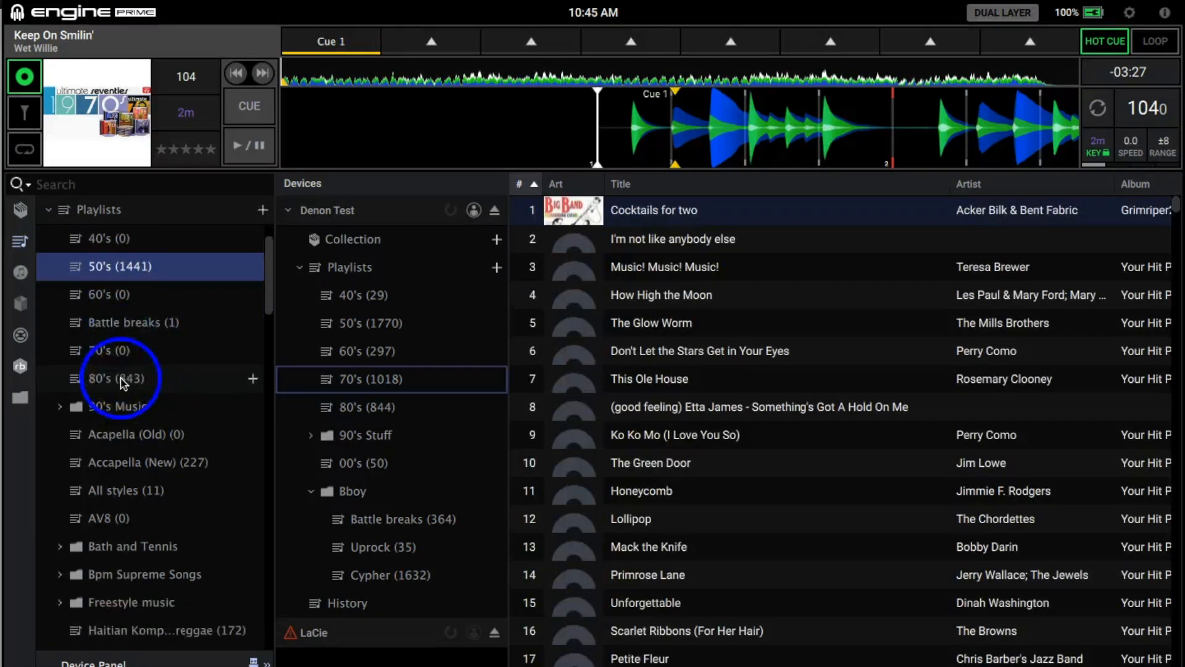
pyautogui.click(21, 366)
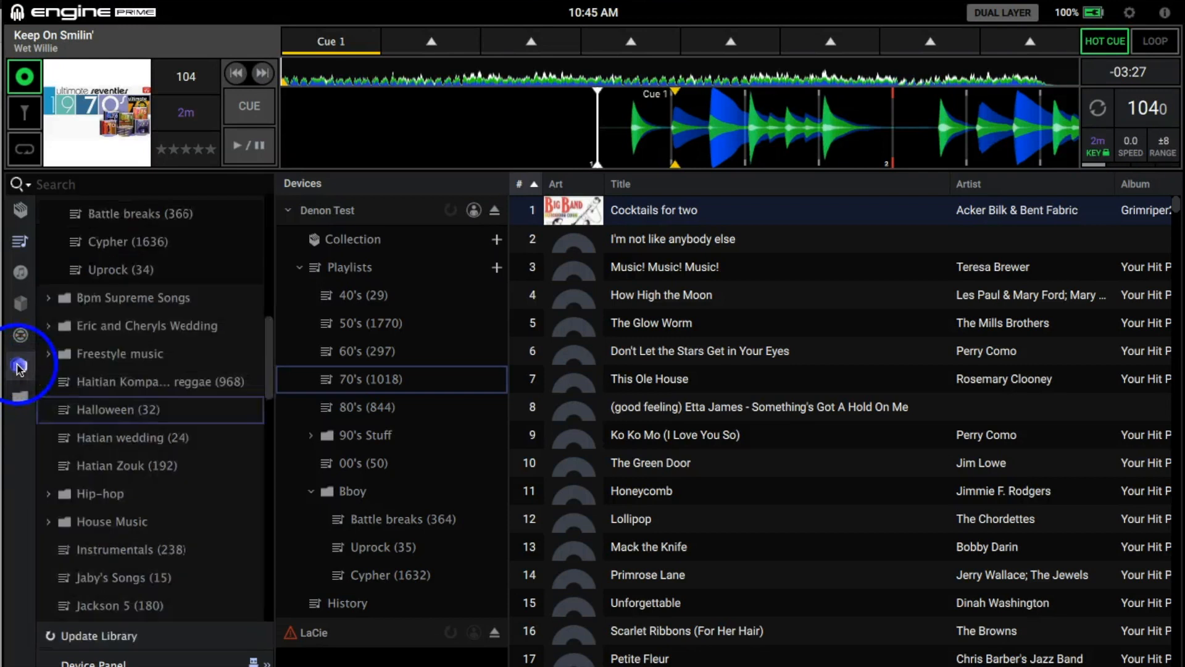
pyautogui.click(126, 410)
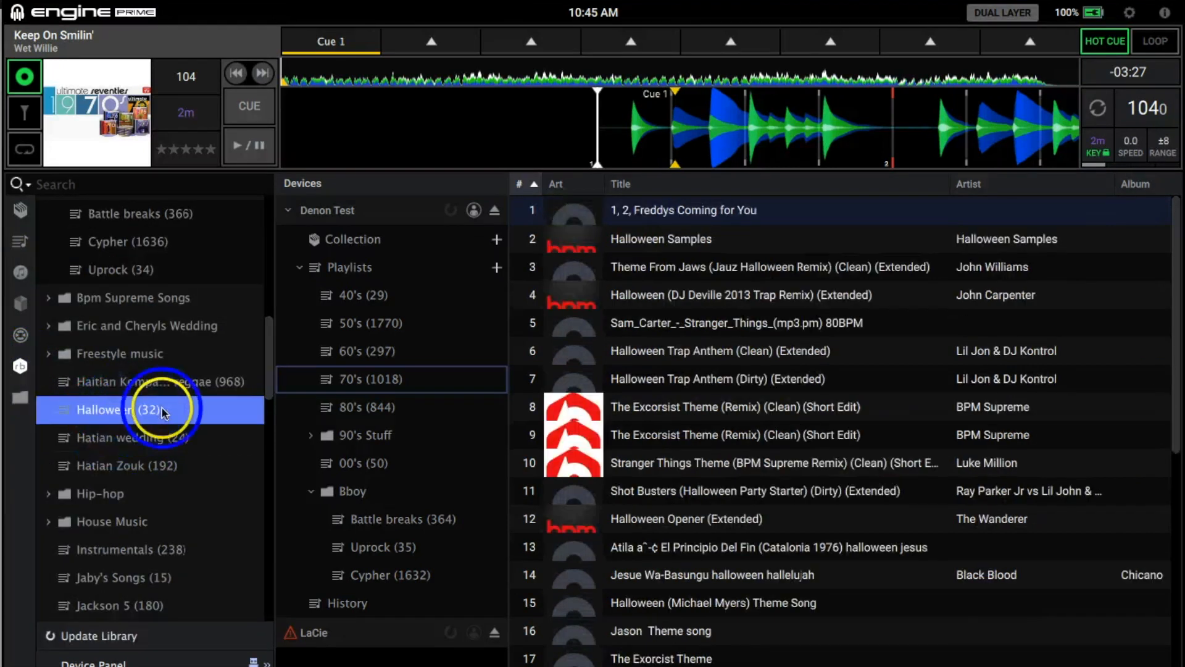
# - Copy the Halloween playlist from the Engine library into the Playlists of the Denon Test drive
pyautogui.click(21, 216)
pyautogui.click(24, 240)
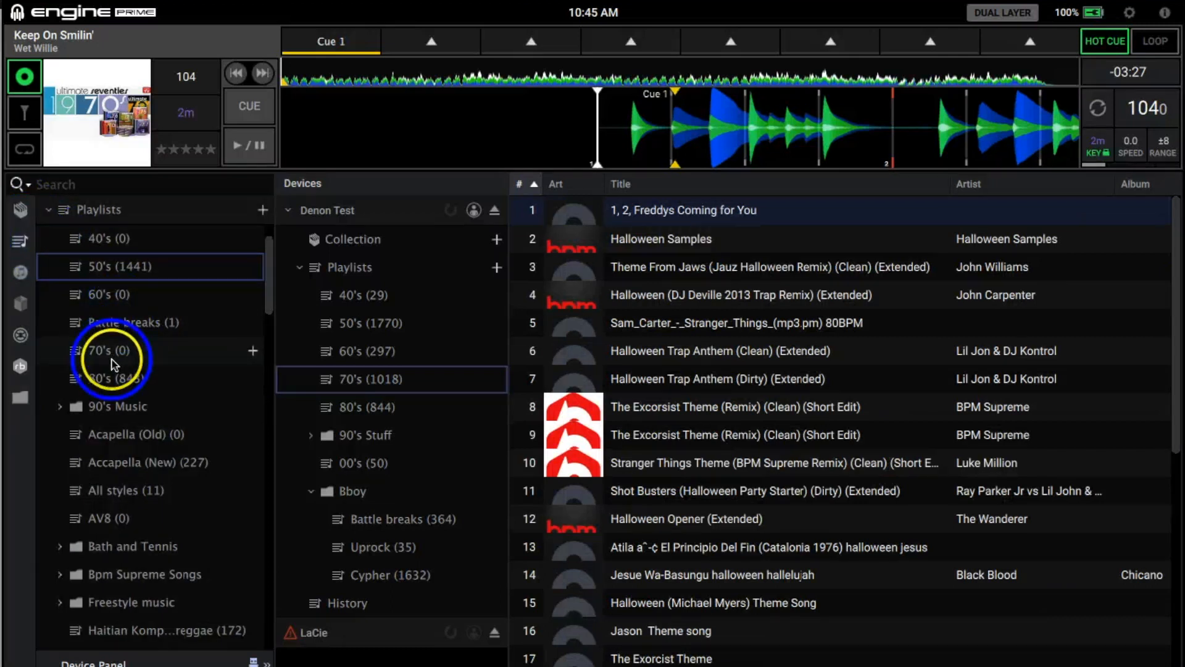
pyautogui.scroll(-5, 154, 457)
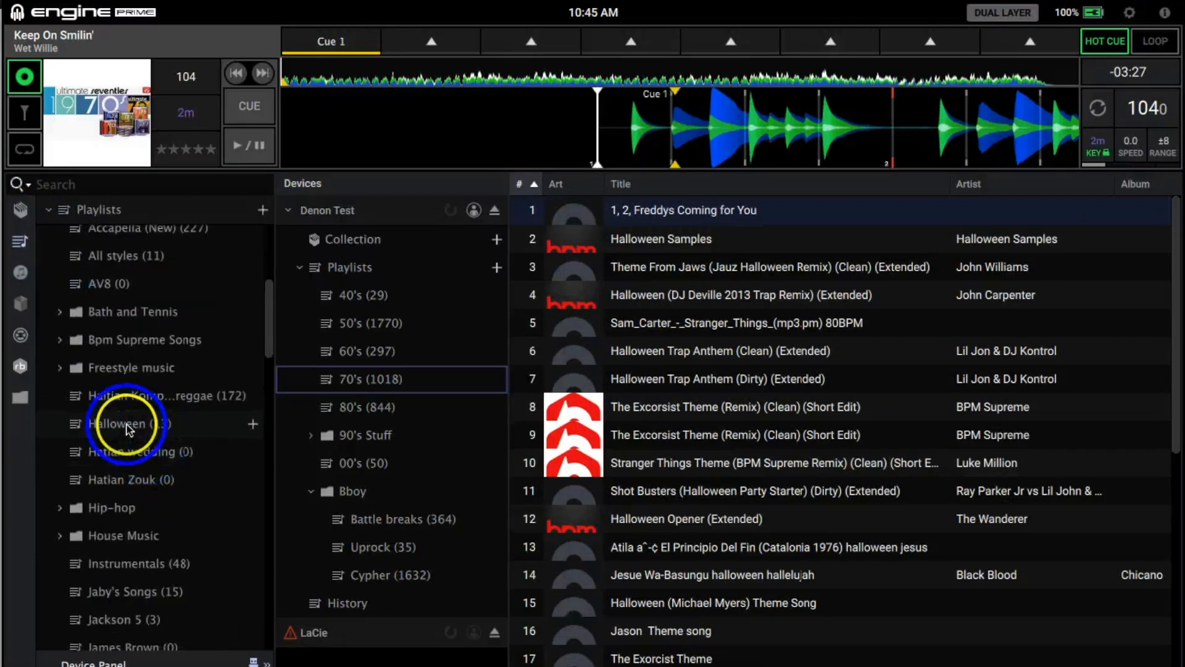
pyautogui.click(145, 428)
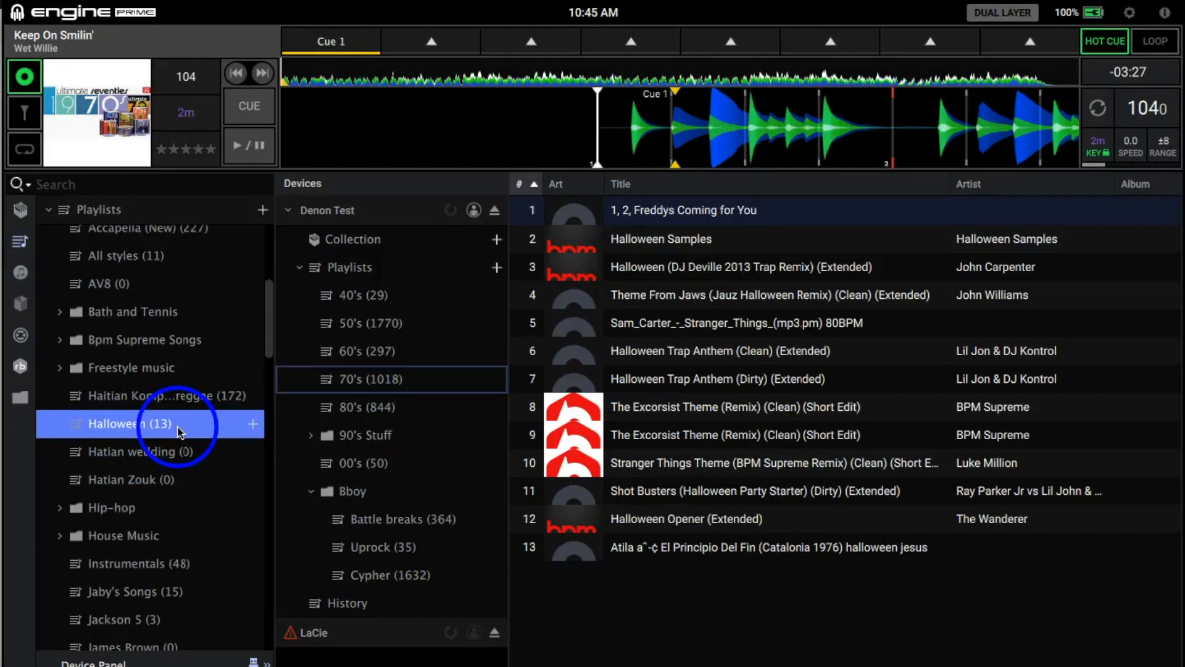
pyautogui.moveTo(180, 430); pyautogui.dragTo(369, 269)
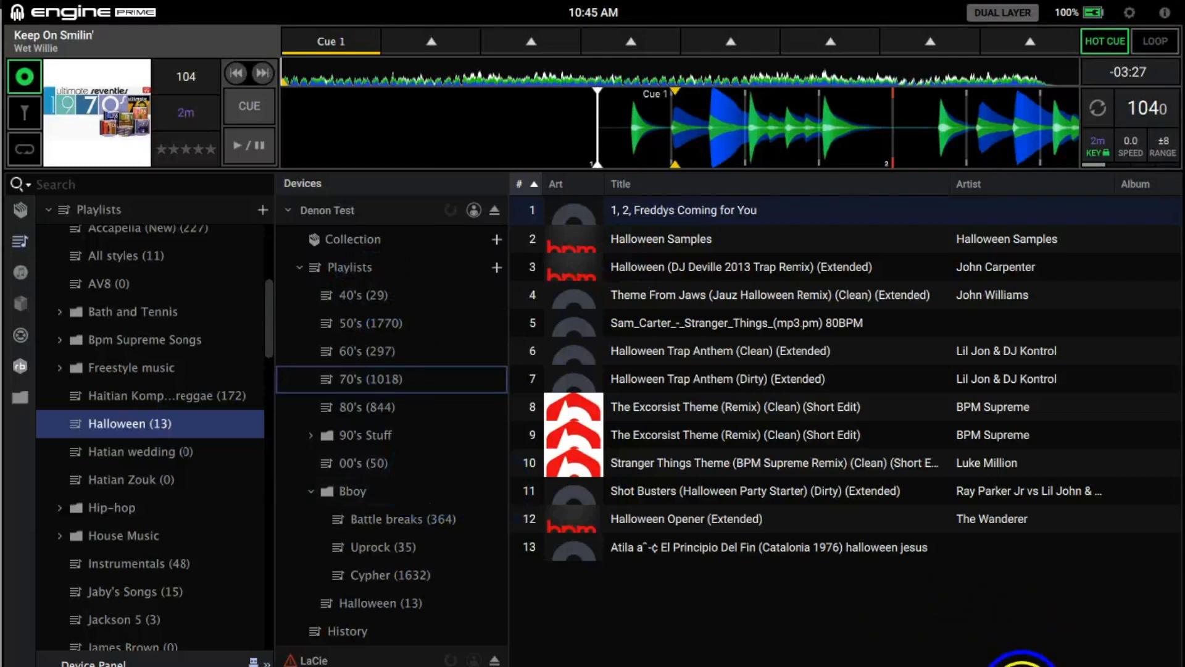
# - Check the Job Monitor for pending jobs and show the Halloween playlist's tracks on the Denon Test drive
pyautogui.click(1023, 666)
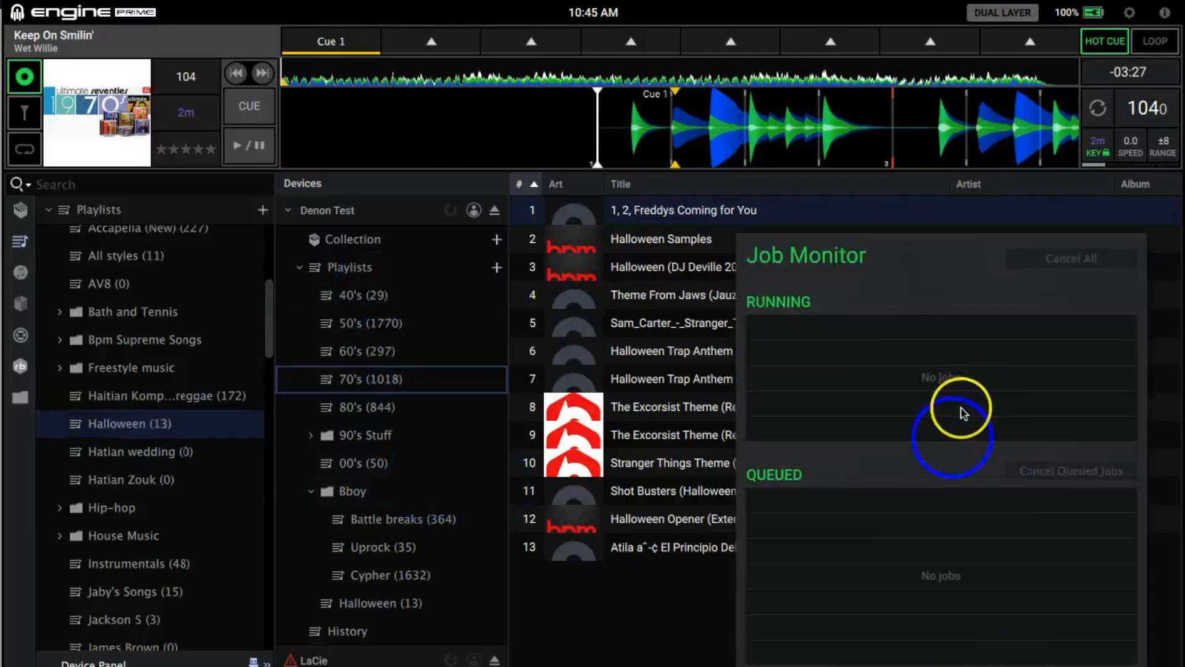
pyautogui.click(421, 428)
pyautogui.click(404, 598)
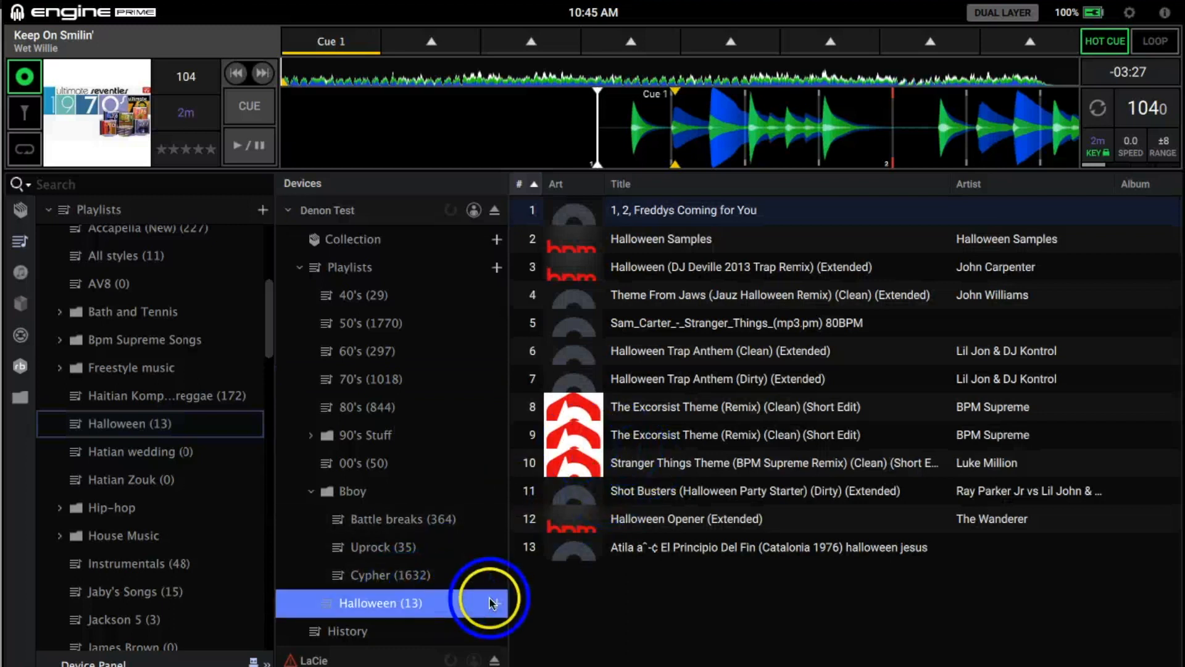
# - Remove all tracks from the Halloween playlist on the Denon Test drive while leaving them in the collection
pyautogui.click(638, 530)
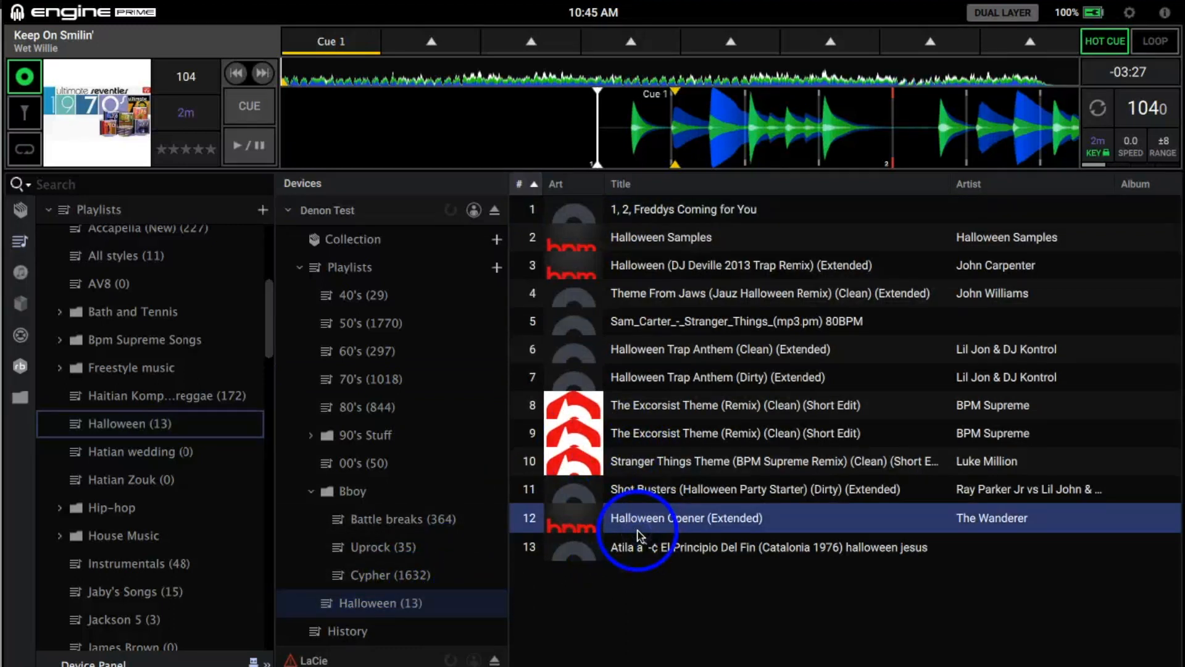
pyautogui.keyDown('shift'); pyautogui.click(638, 543); pyautogui.keyUp('shift')
pyautogui.rightClick(638, 535)
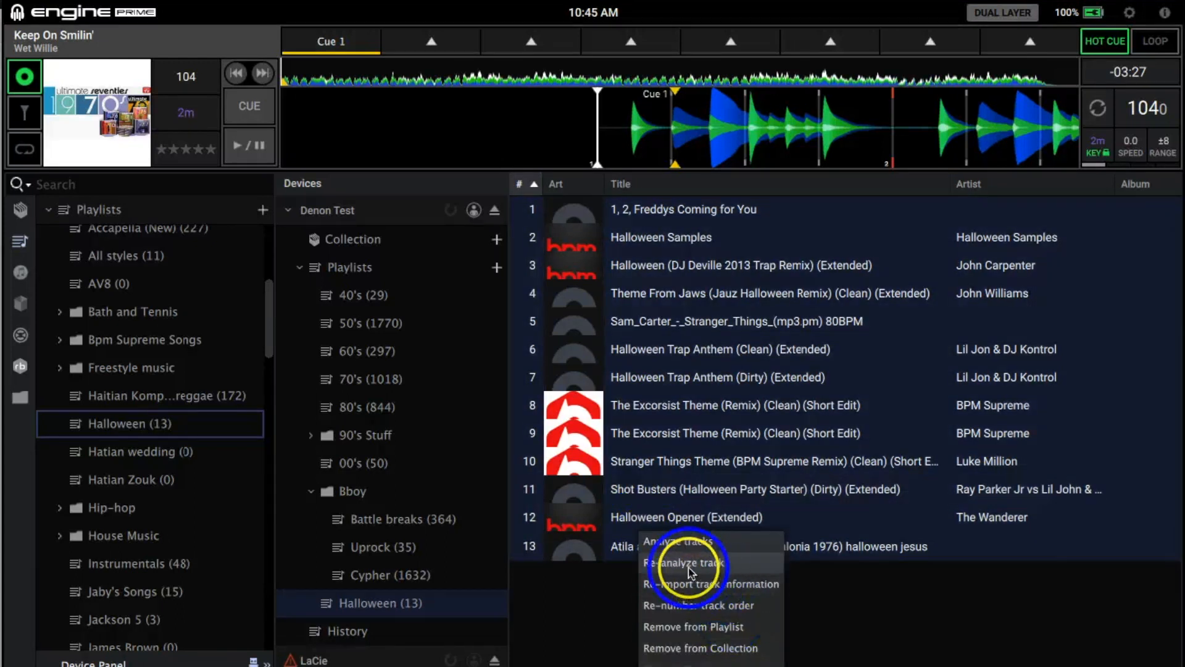
pyautogui.click(693, 629)
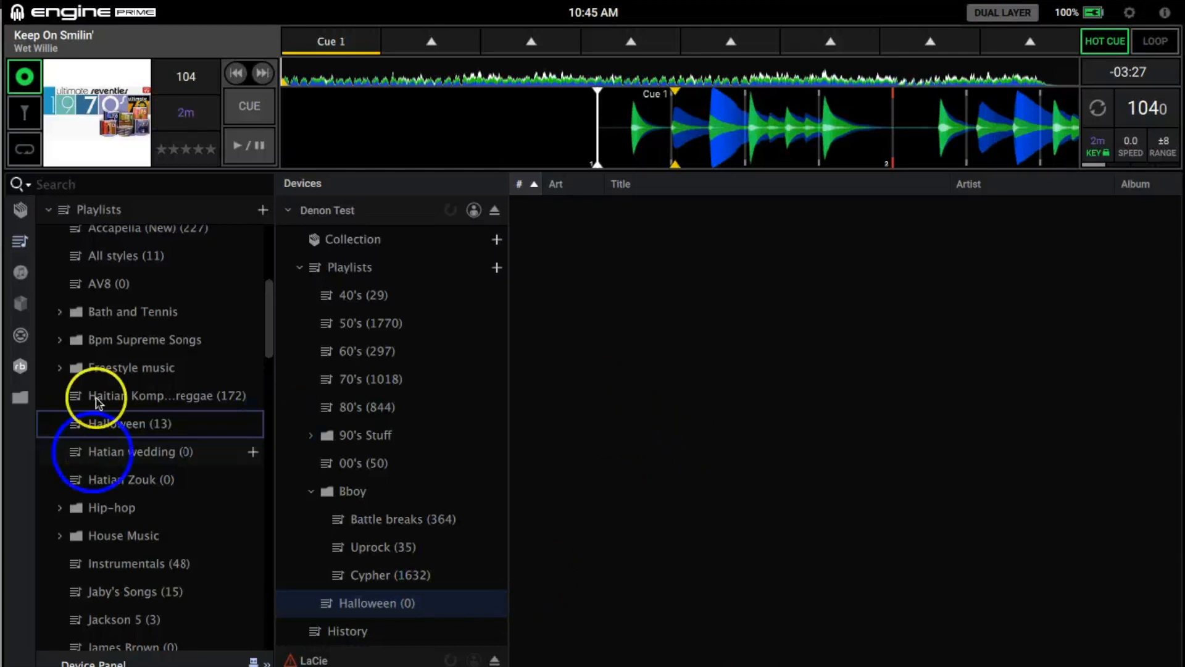
# - Copy all tracks of the rekordbox library's Halloween playlist into the emptied Halloween playlist on the Denon Test drive
pyautogui.click(23, 368)
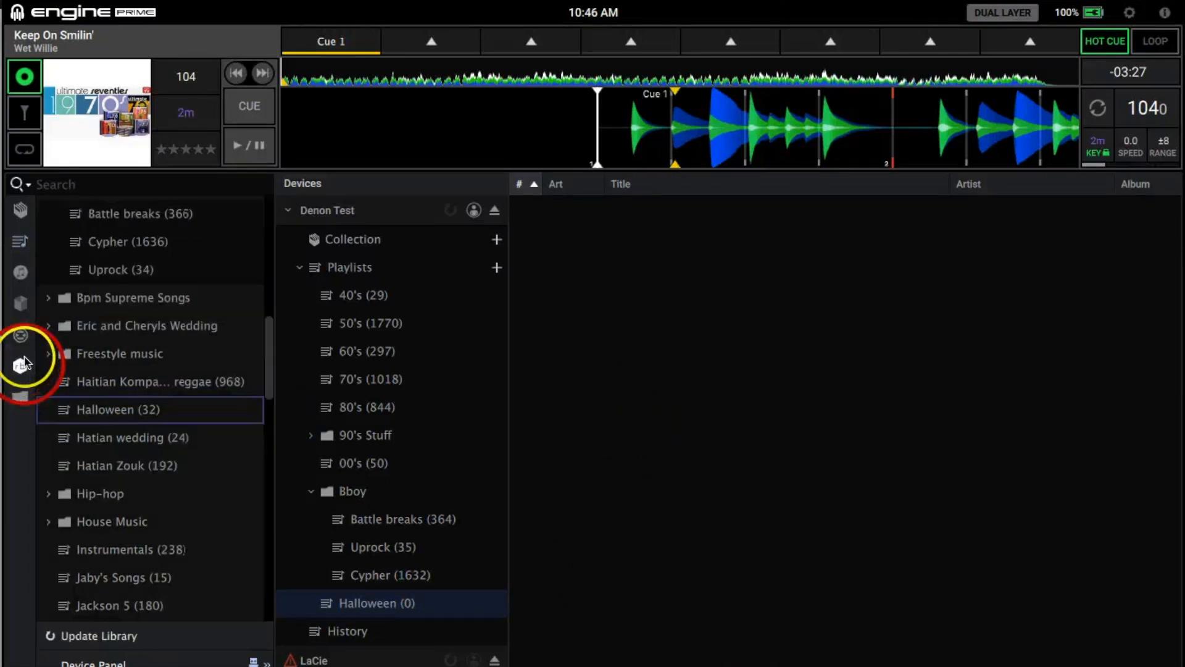
pyautogui.click(21, 336)
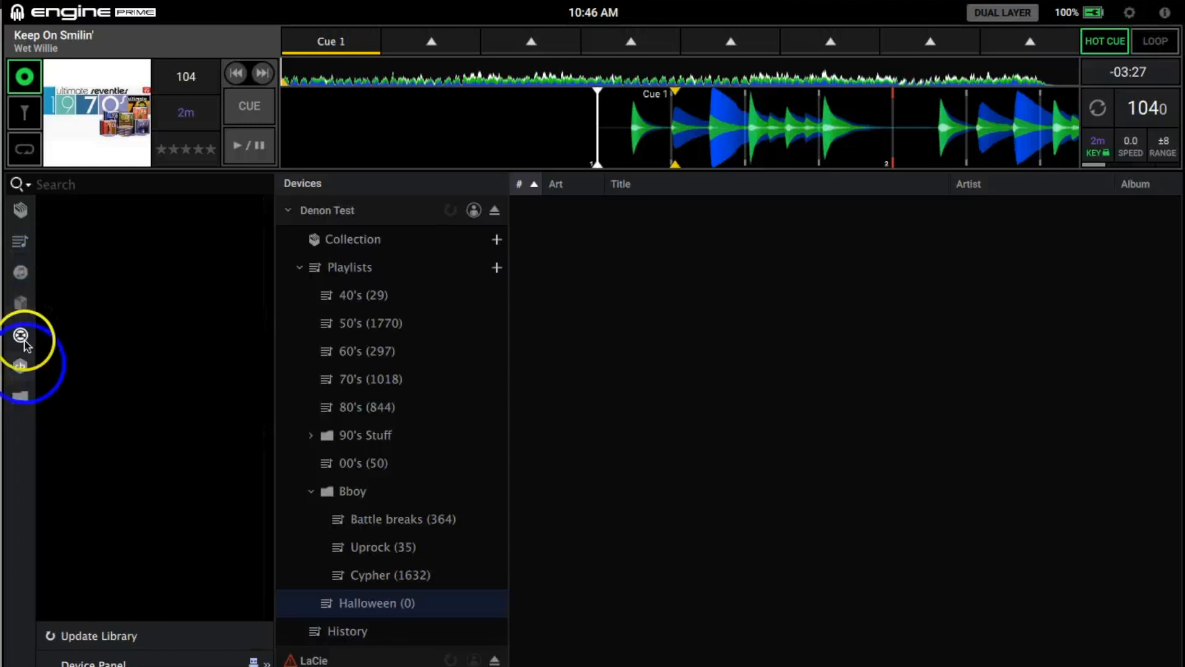
pyautogui.click(20, 366)
pyautogui.click(135, 415)
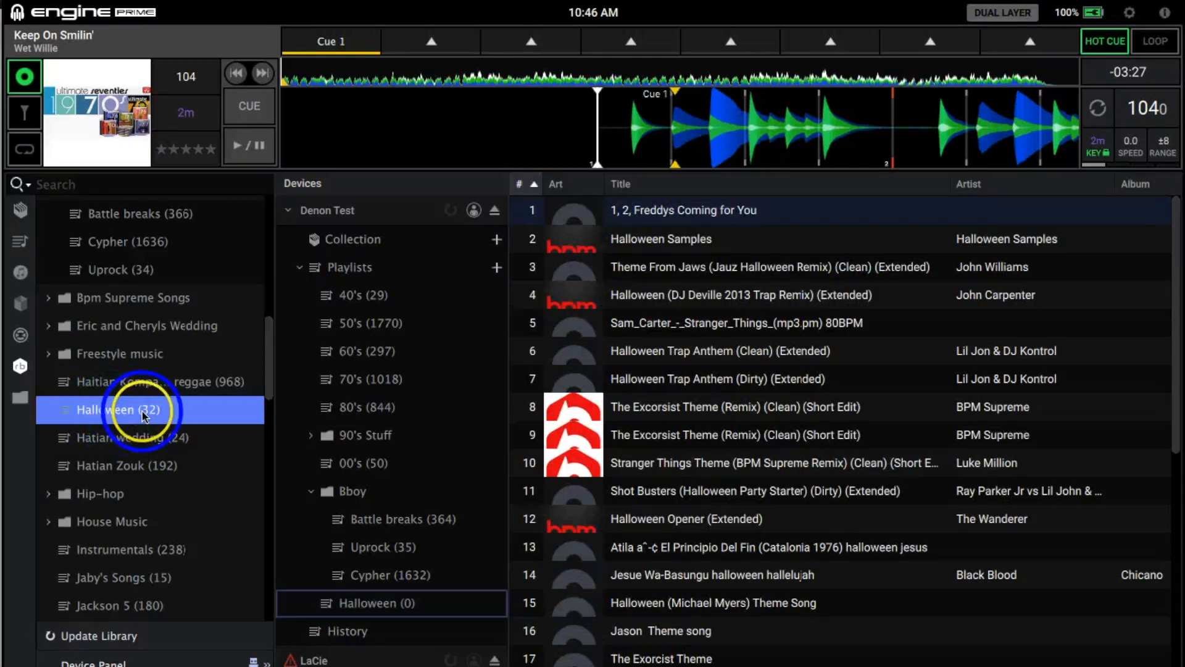
pyautogui.click(625, 413)
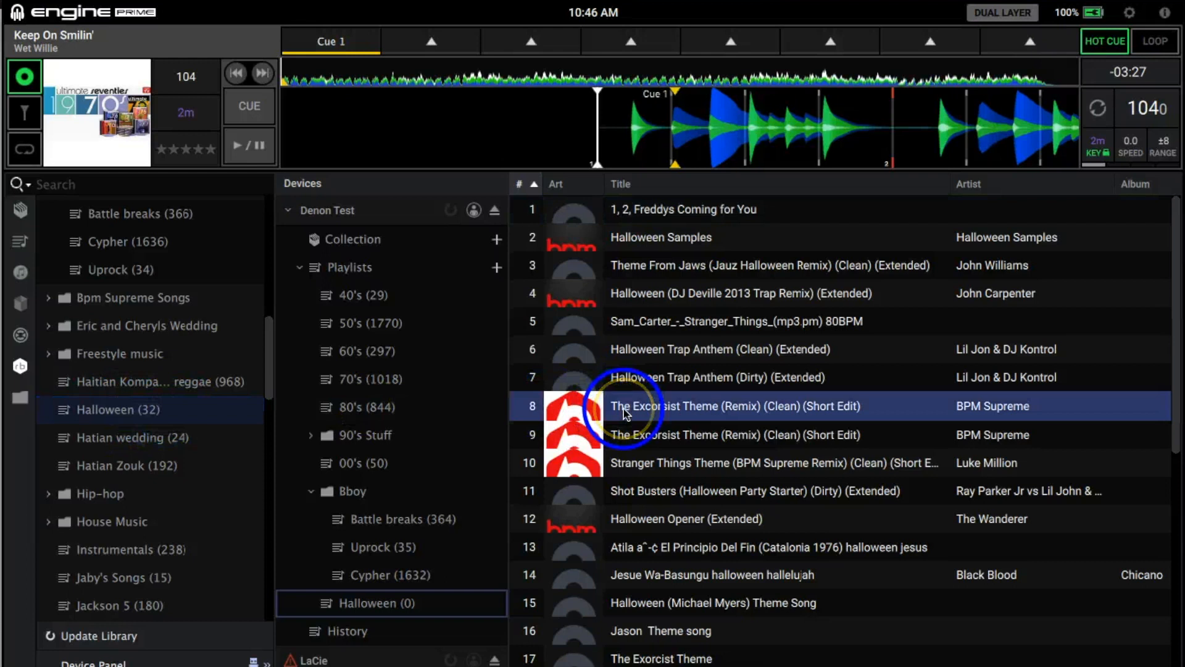
pyautogui.hotkey('shift', 'End')
pyautogui.moveTo(623, 412); pyautogui.dragTo(472, 611)
# - Check the export in the Job Monitor, read which crate holds the unpacked files, and close the packing report
pyautogui.click(1010, 665)
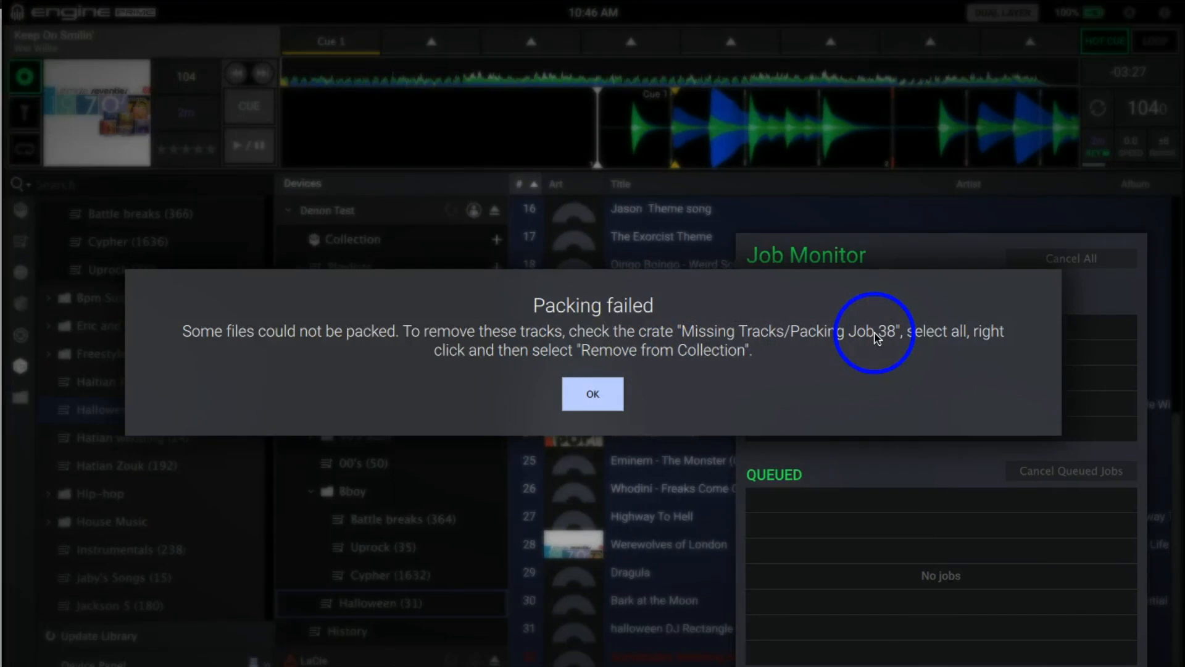
pyautogui.moveTo(874, 333); pyautogui.dragTo(843, 336)
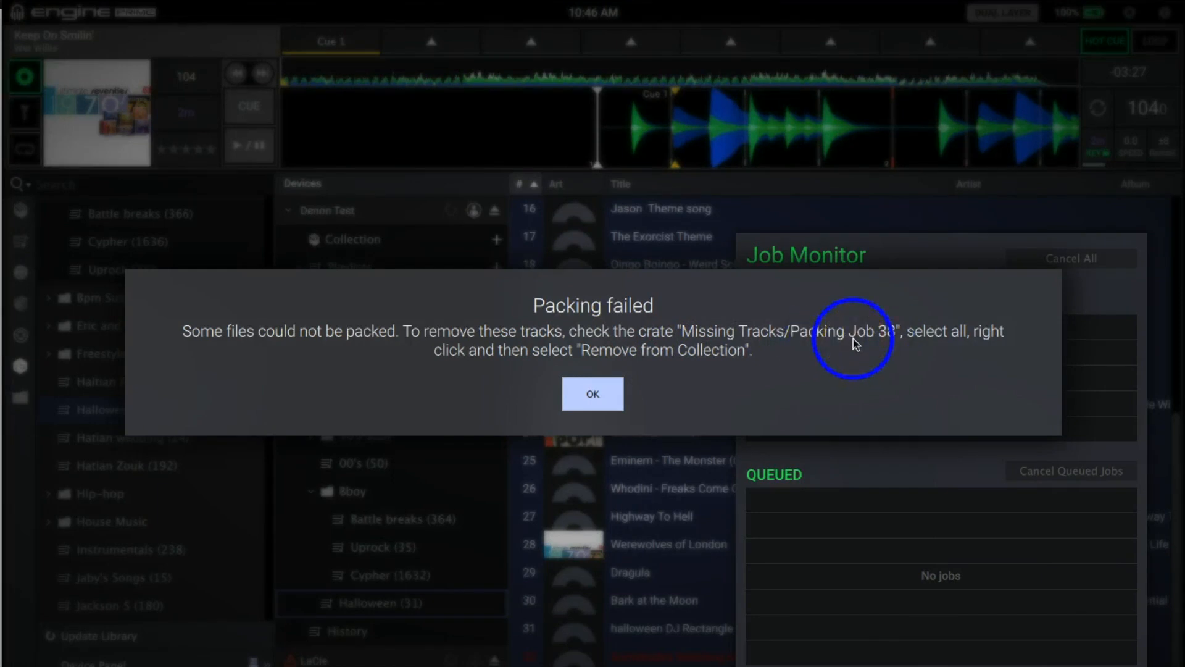
pyautogui.moveTo(853, 338); pyautogui.dragTo(805, 356)
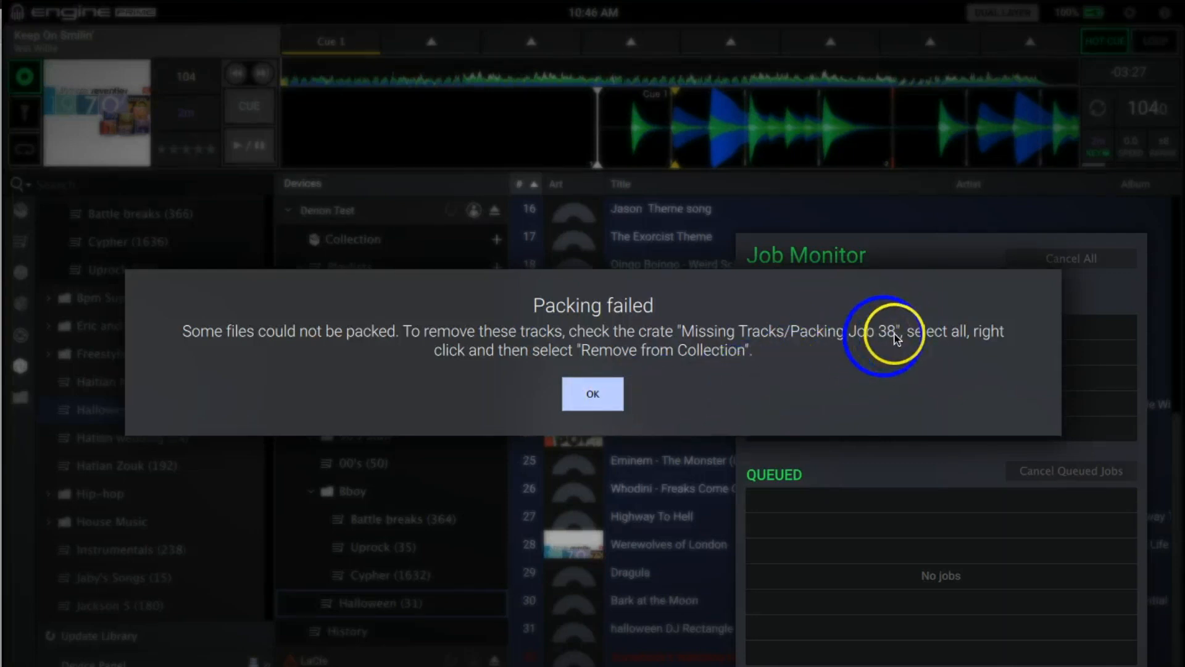
pyautogui.click(596, 395)
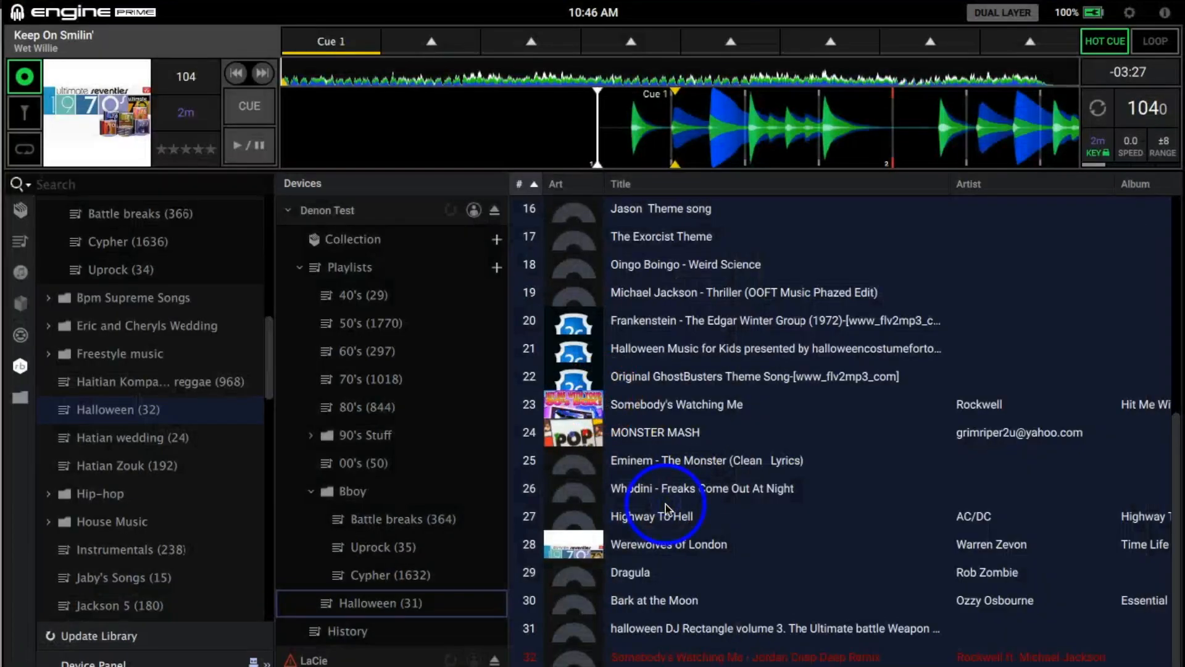
# - Look through the rekordbox Halloween playlist for tracks marked as missing
pyautogui.scroll(5, 672, 413)
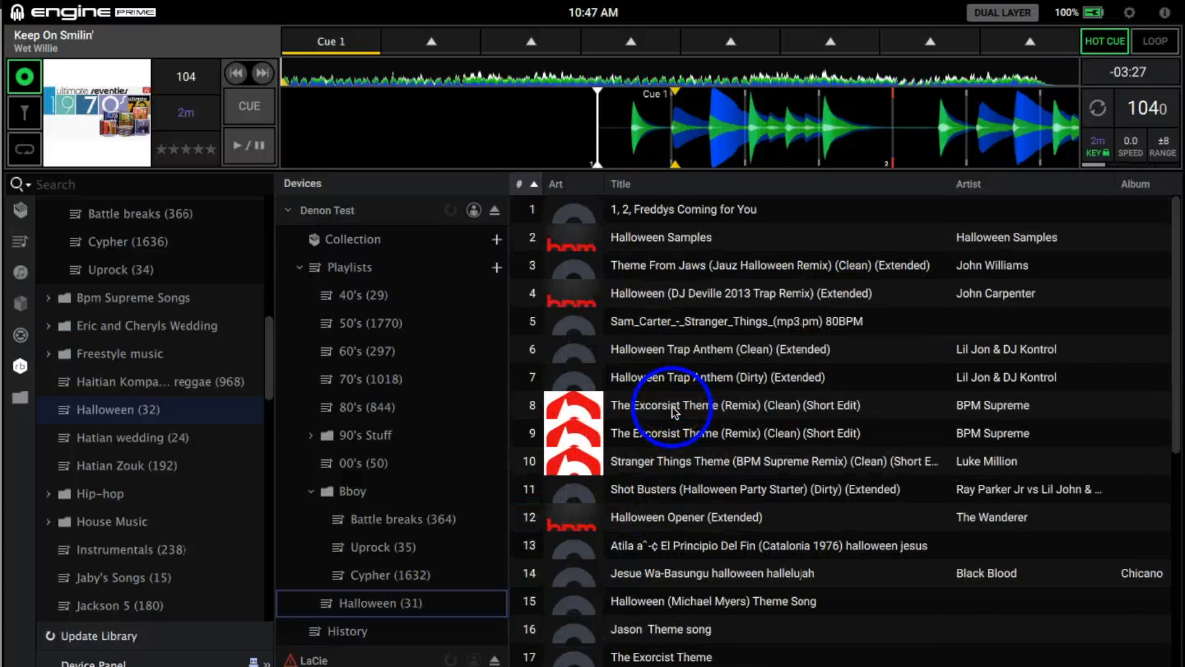
pyautogui.scroll(-5, 675, 413)
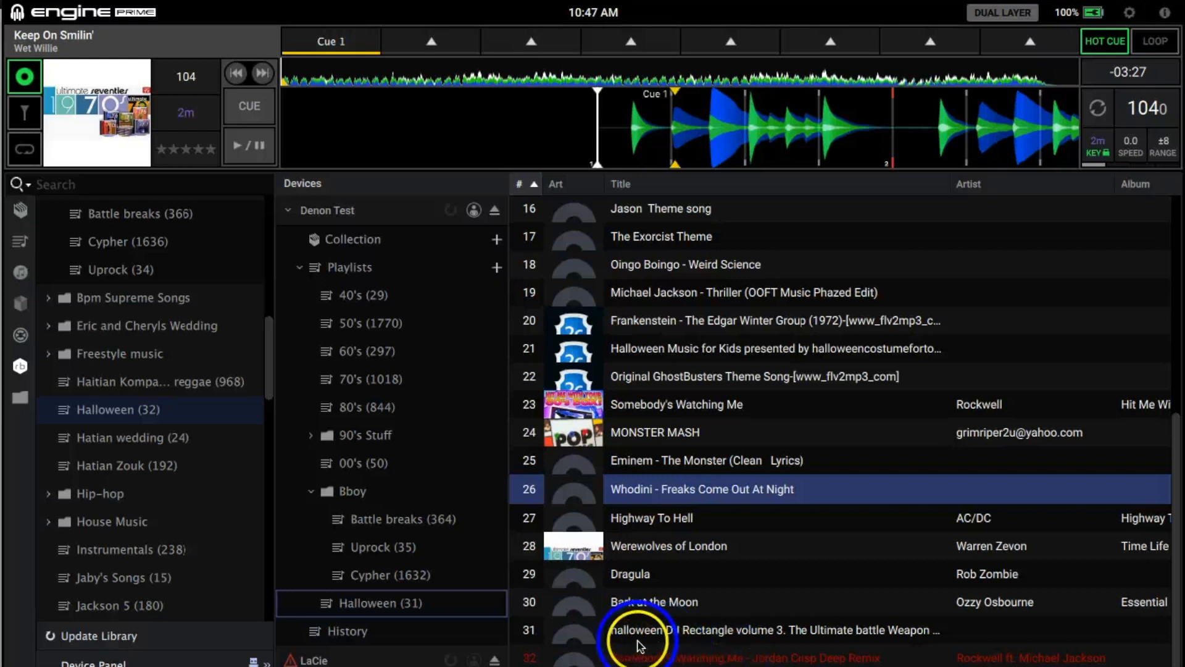
pyautogui.moveTo(646, 654); pyautogui.dragTo(74, 441)
# - Open the Packing Job 38 crate inside Missing Tracks in the collection
pyautogui.scroll(-4, 164, 354)
pyautogui.scroll(-5, 164, 354)
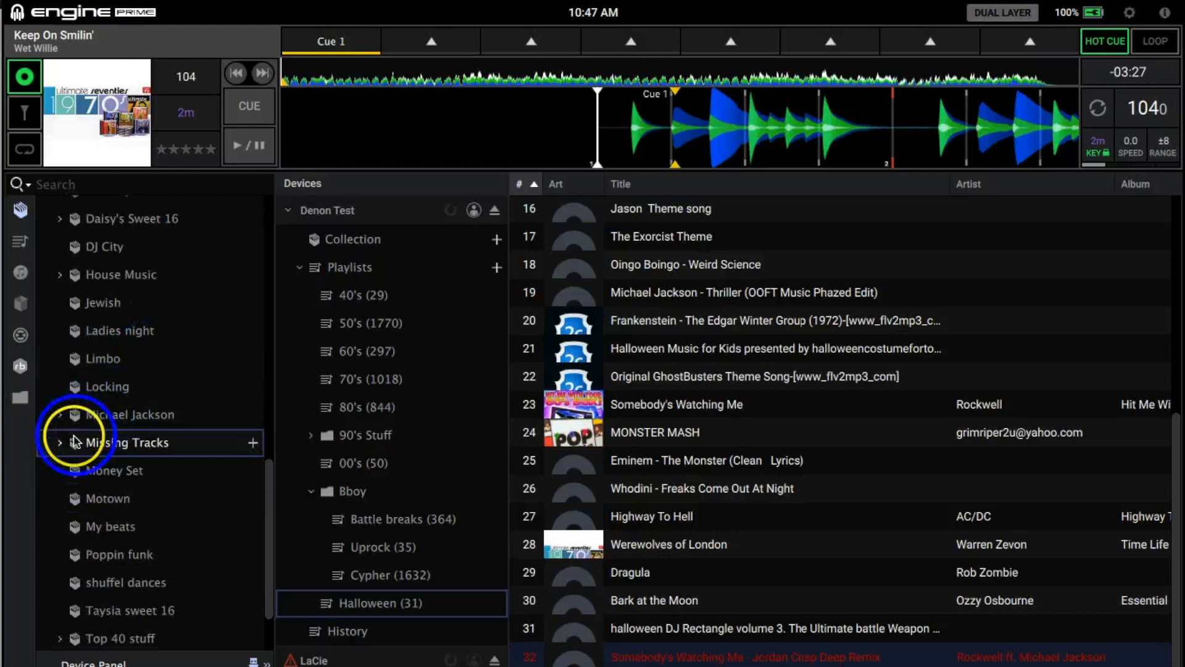
pyautogui.click(61, 440)
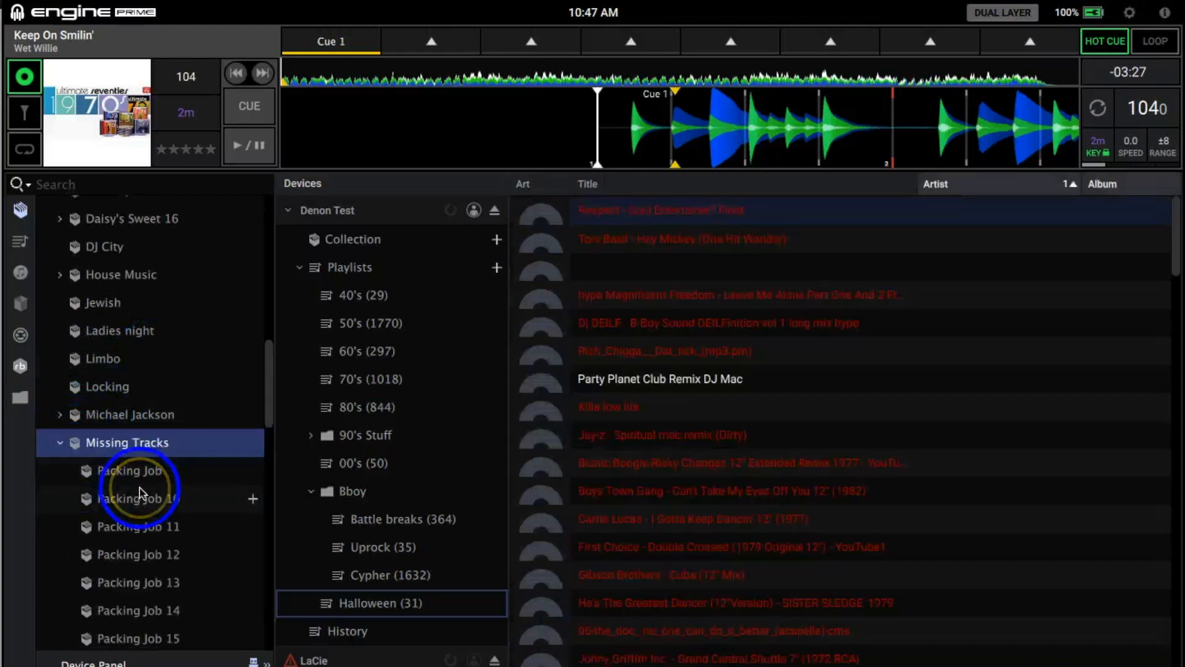
pyautogui.scroll(-2, 140, 488)
pyautogui.scroll(-6, 139, 488)
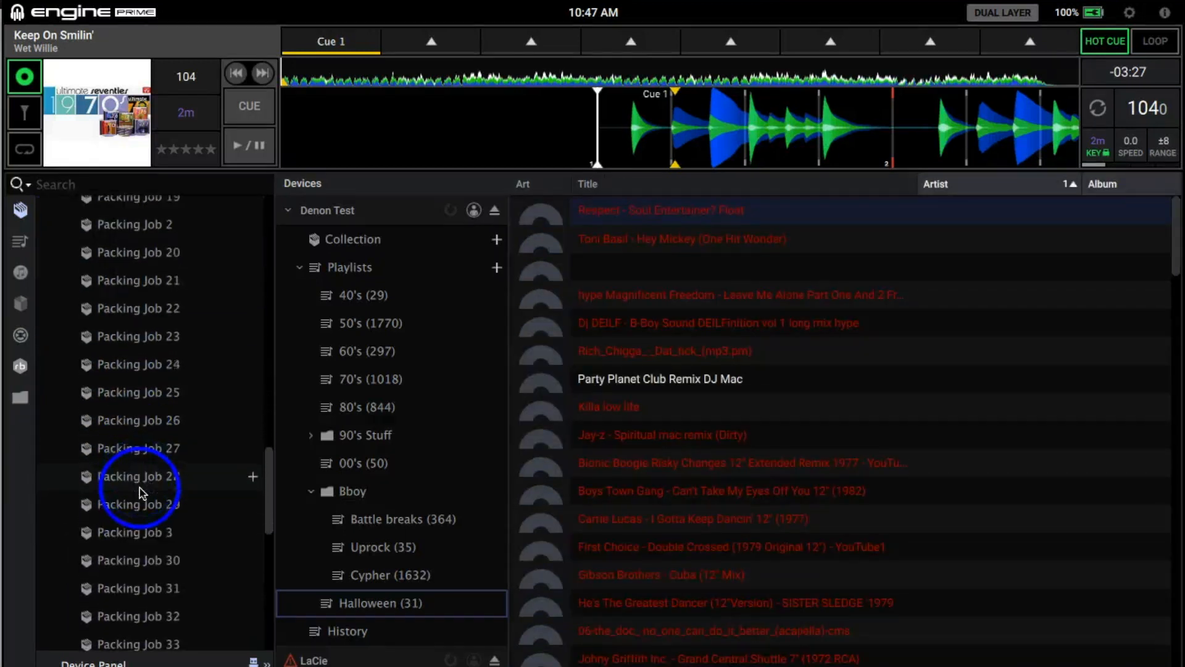
pyautogui.scroll(-3, 162, 495)
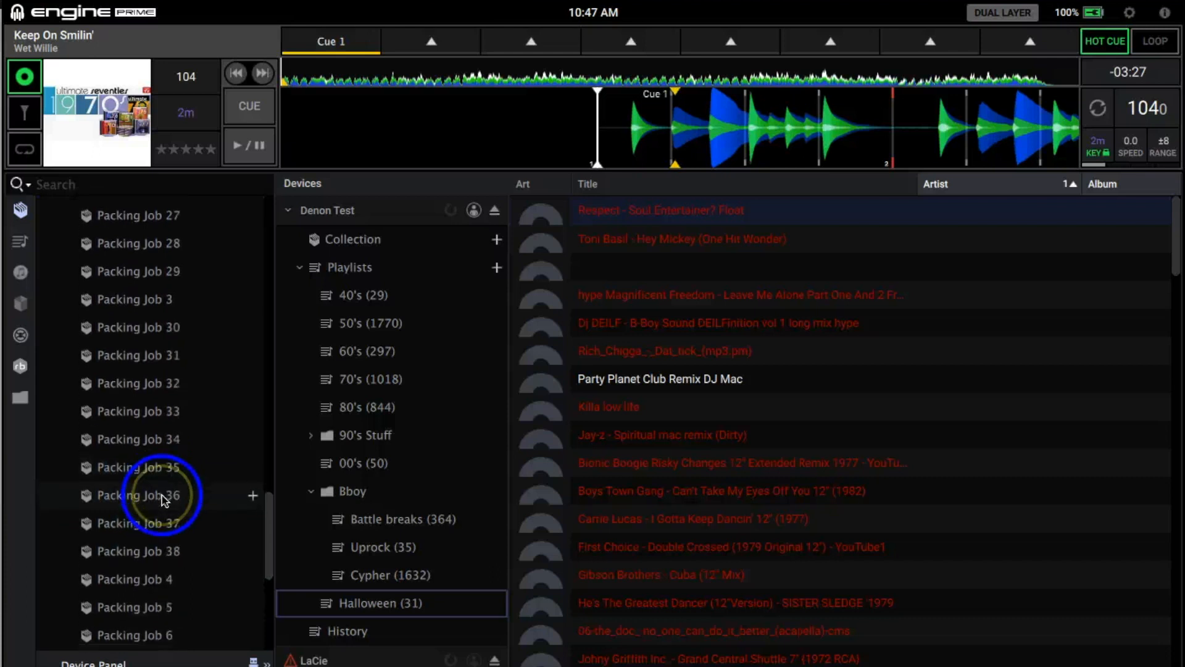
pyautogui.click(158, 552)
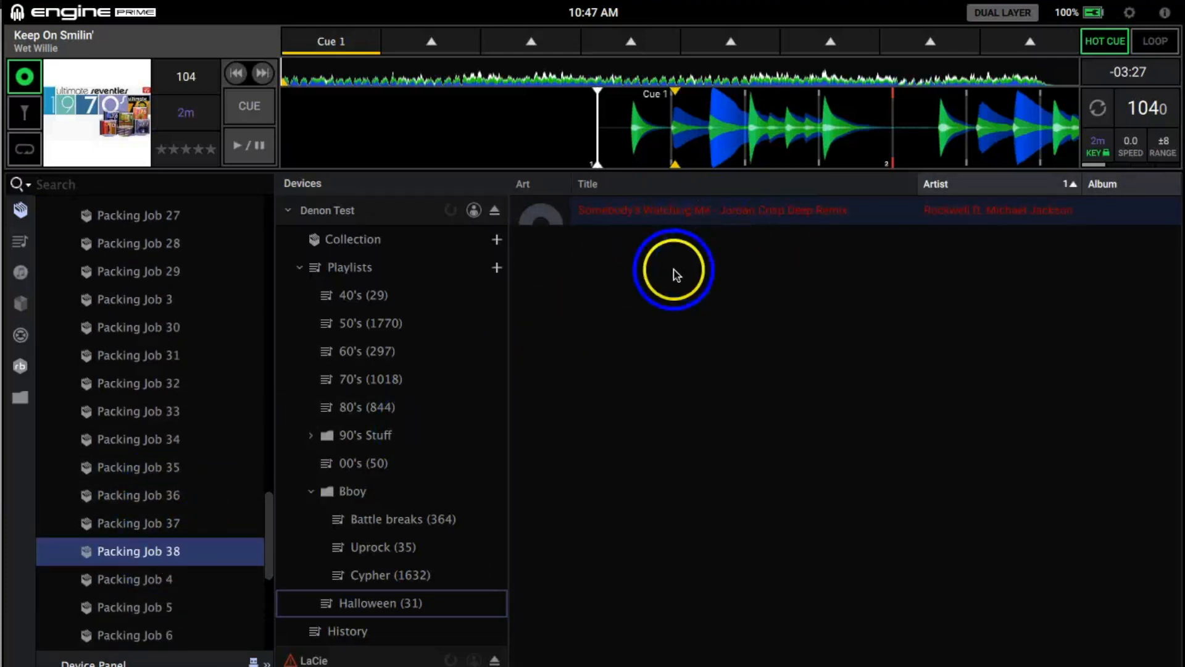
# - Bring the missing track's Directory and Drive columns into view and check which track columns are enabled
pyautogui.hscroll(2, 675, 272)
pyautogui.hscroll(5, 675, 272)
pyautogui.hscroll(6, 675, 275)
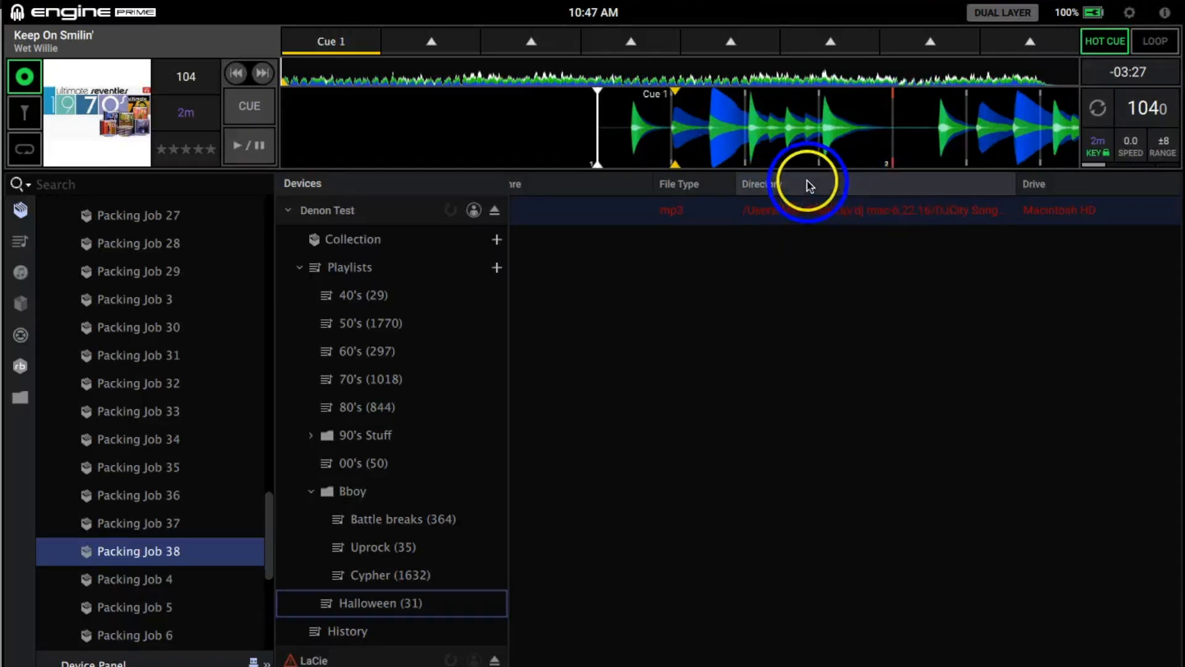
pyautogui.rightClick(786, 184)
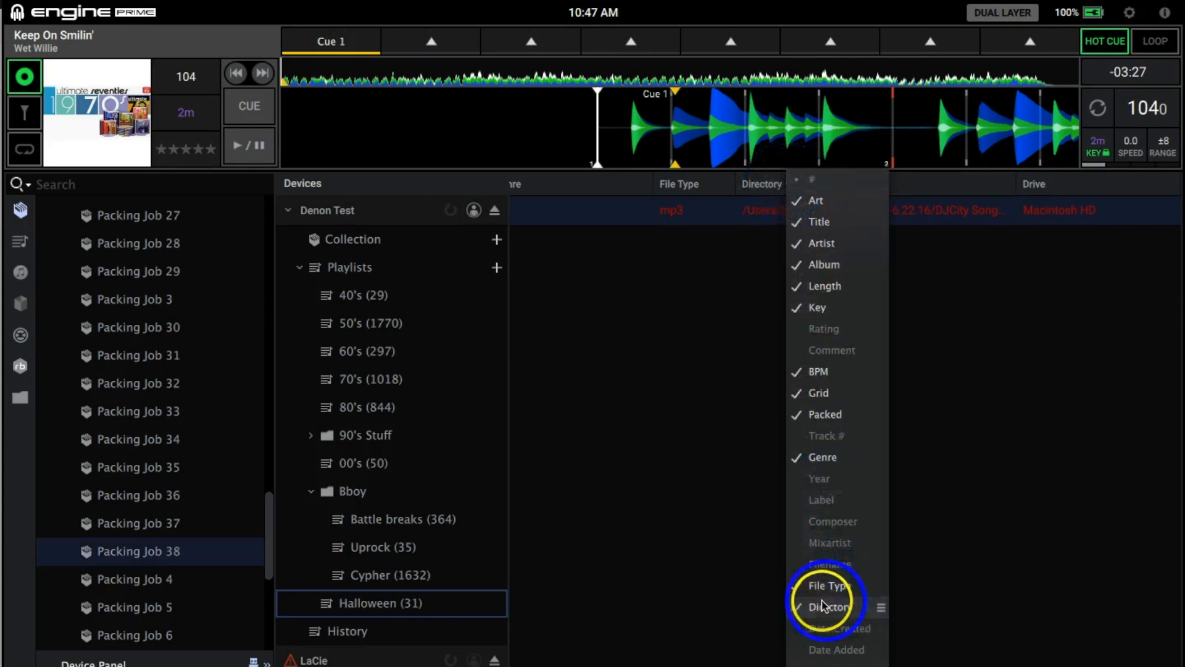
pyautogui.click(719, 463)
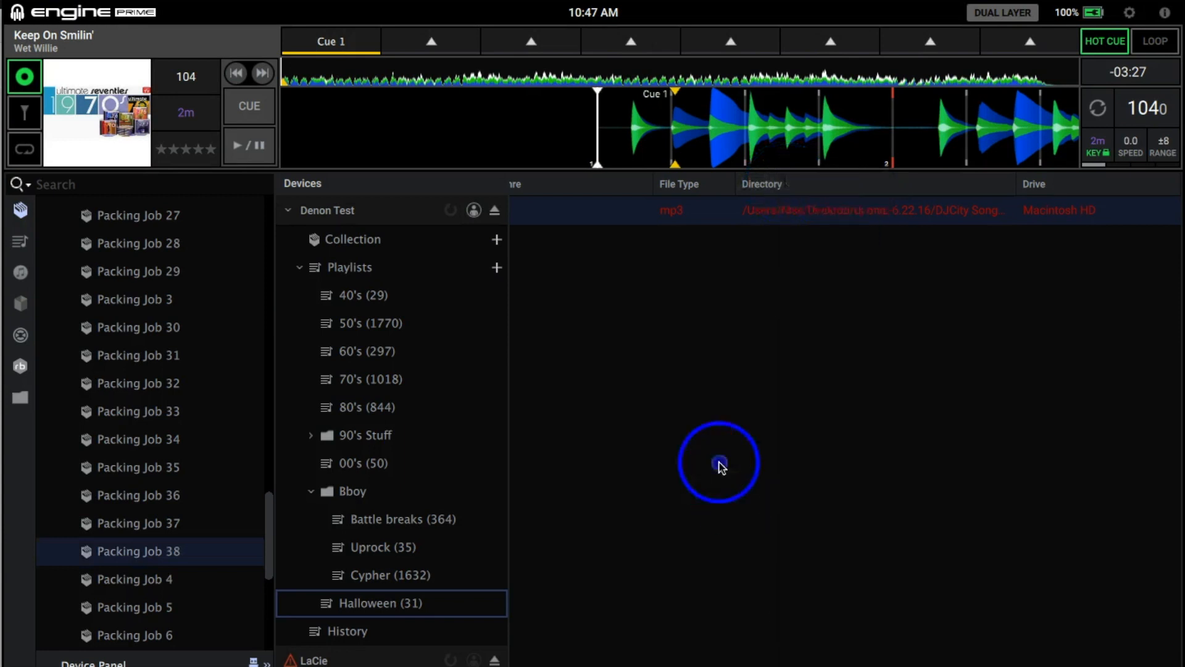
# - Widen the Directory column and examine the missing track's file path
pyautogui.click(1026, 189)
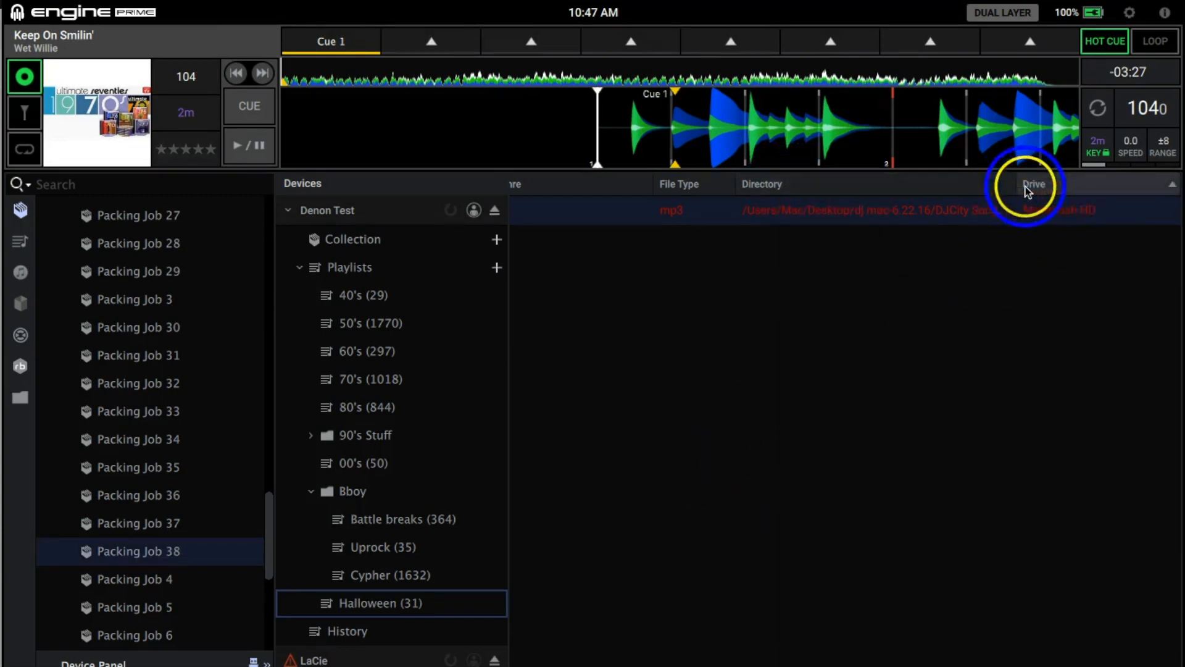
pyautogui.moveTo(1016, 184); pyautogui.dragTo(1120, 180)
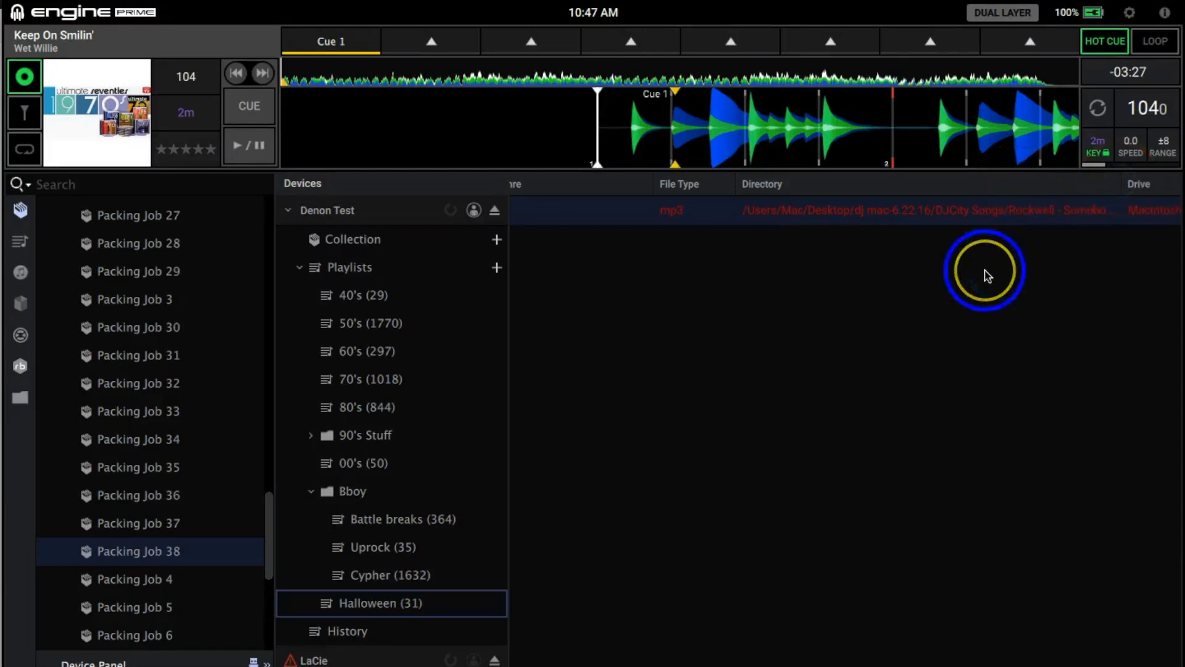
pyautogui.hscroll(3, 987, 275)
pyautogui.moveTo(1015, 184); pyautogui.dragTo(1027, 184)
pyautogui.click(936, 193)
pyautogui.click(931, 213)
pyautogui.click(842, 215)
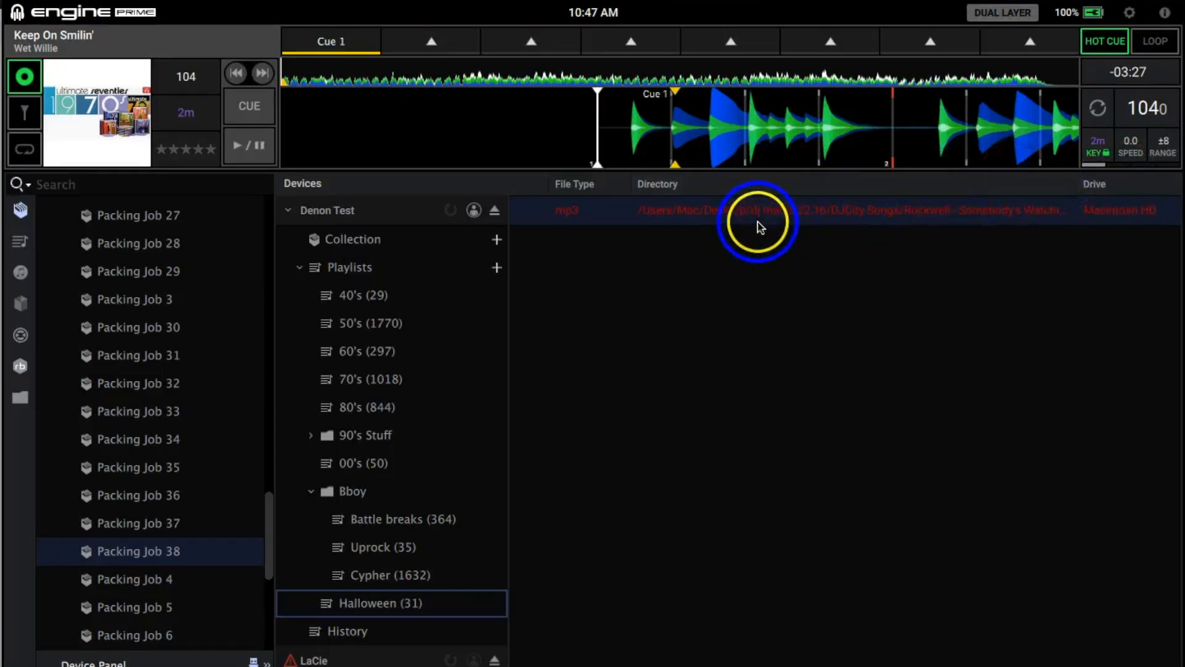
pyautogui.click(822, 261)
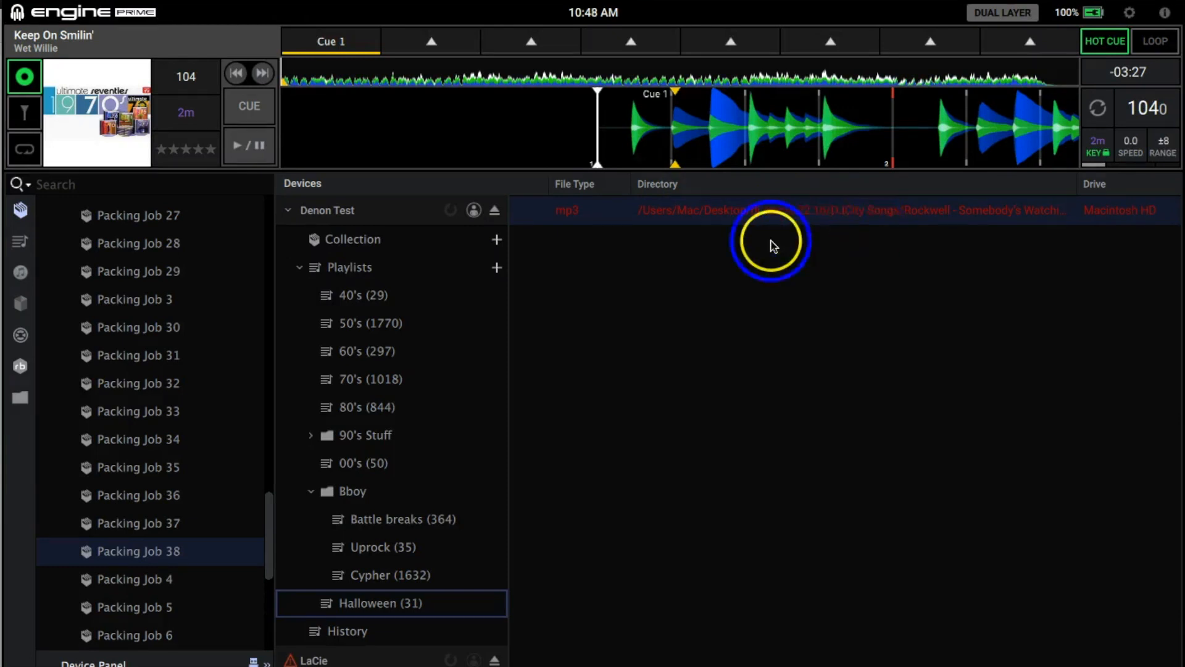
pyautogui.click(665, 298)
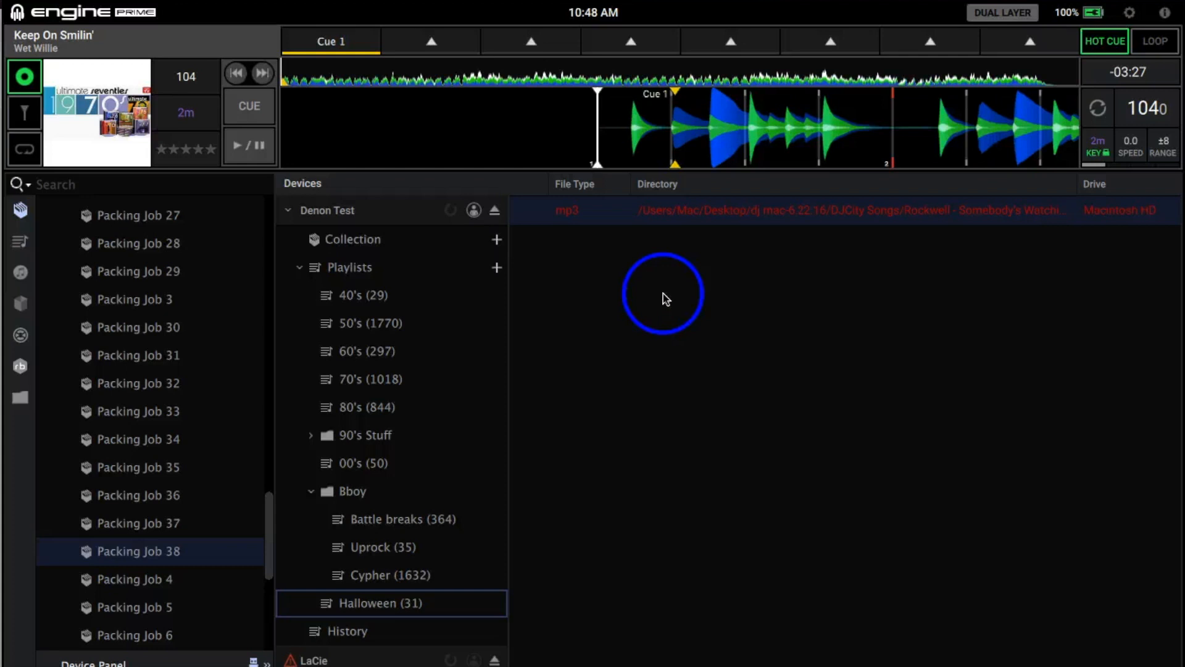
# - Review the tracks in the Halloween playlist on the Denon Test drive down to the end of the list
pyautogui.click(370, 611)
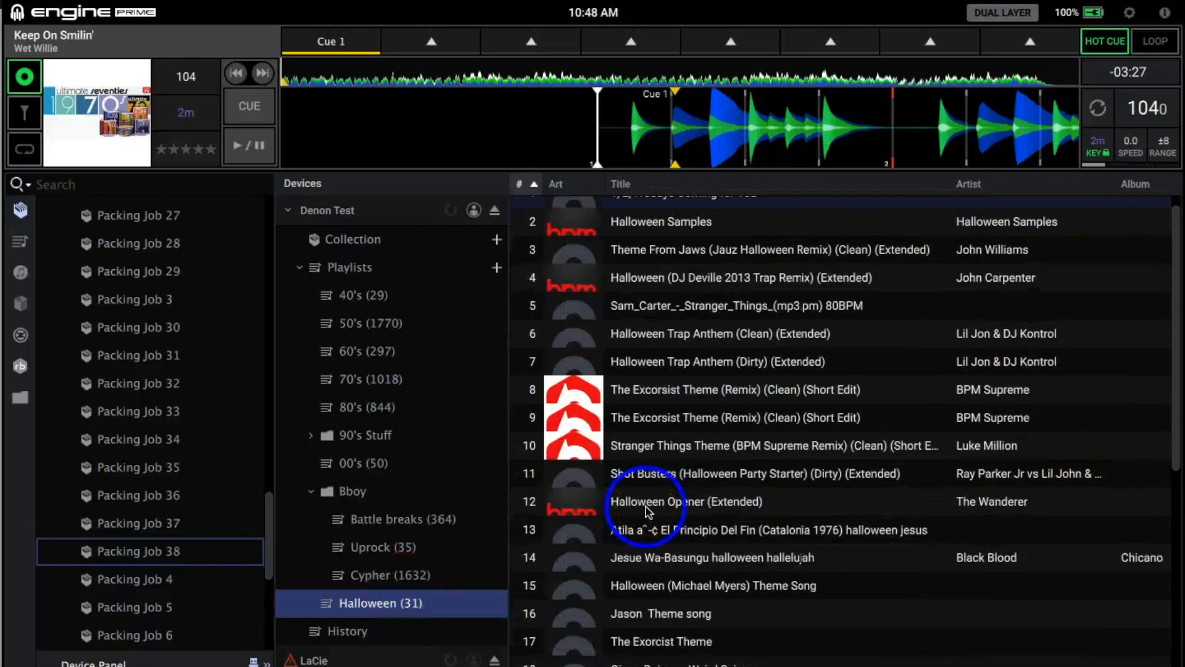
pyautogui.scroll(-5, 646, 510)
pyautogui.scroll(1, 676, 479)
pyautogui.scroll(-1, 675, 476)
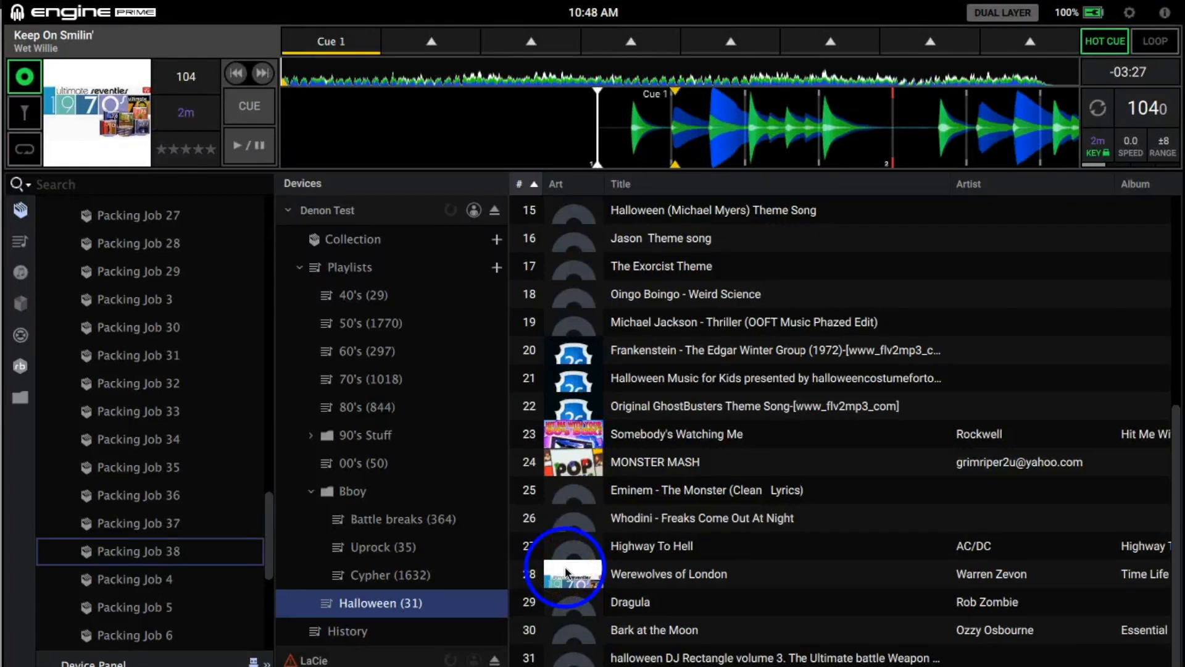
# - Switch to Finder and add "Somebody's Watching Me (Jordan Crisp Deep Remix) (Extended)" from the LaCie drive to the Denon Test Halloween playlist after Werewolves of London
pyautogui.press('super+Tab')
pyautogui.press('super+Tab')
pyautogui.press('super+Tab')
pyautogui.press('super+Tab')
pyautogui.press('super+Tab')
pyautogui.press('super+Tab')
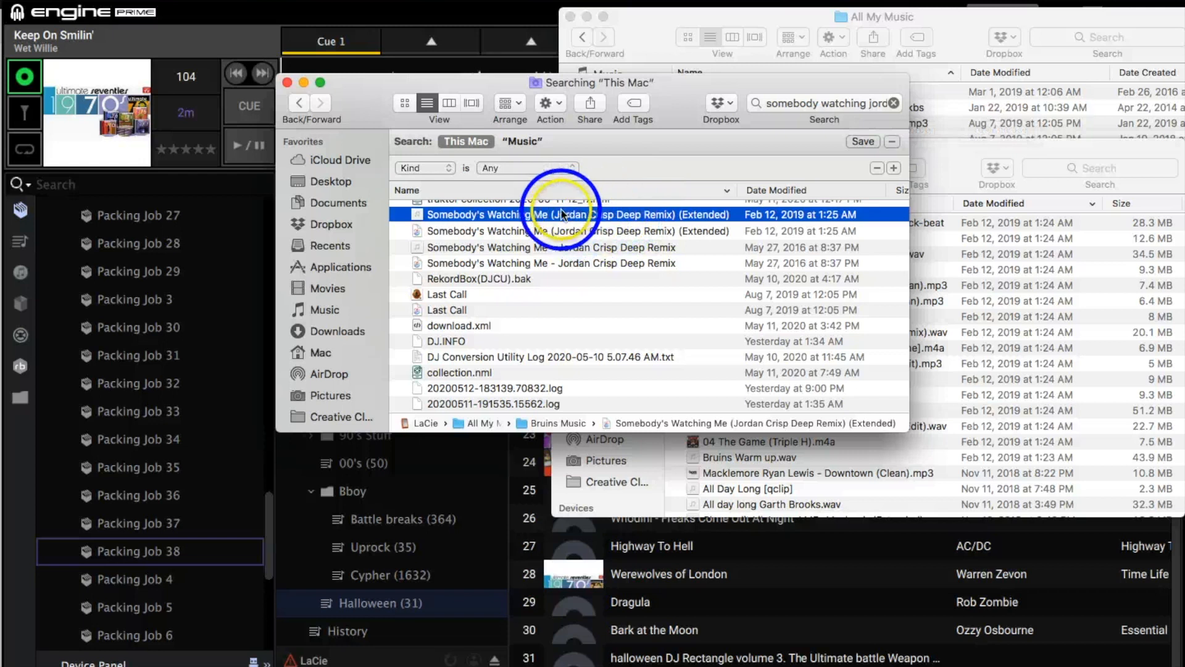
pyautogui.moveTo(574, 216); pyautogui.dragTo(648, 583)
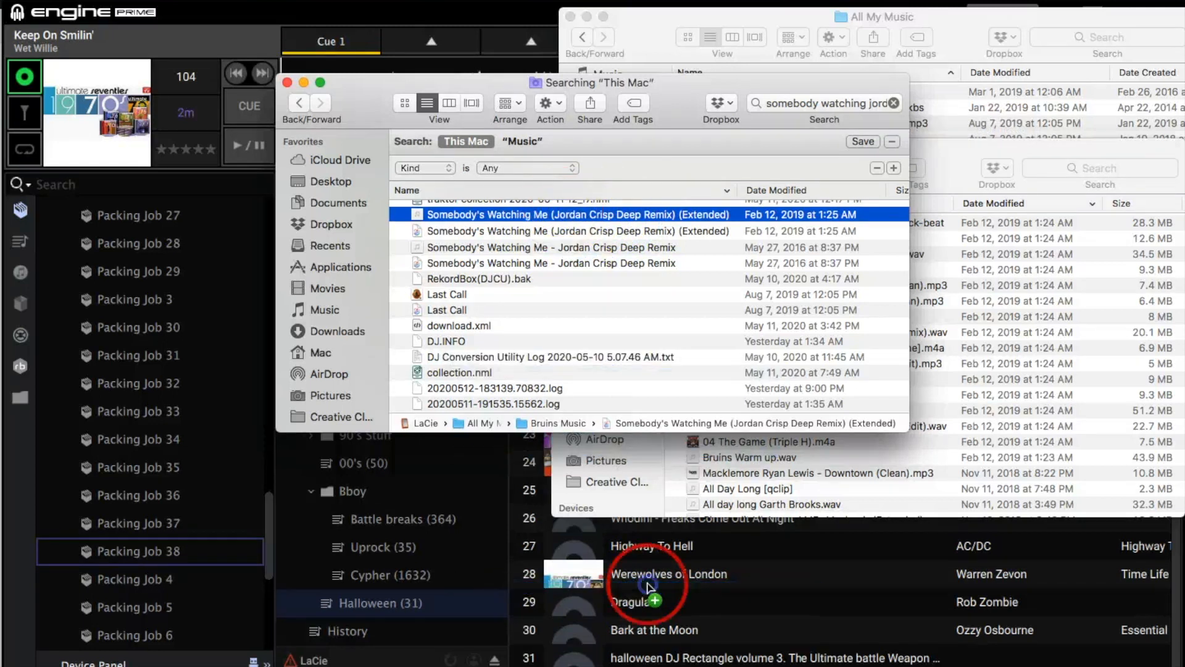
pyautogui.click(647, 583)
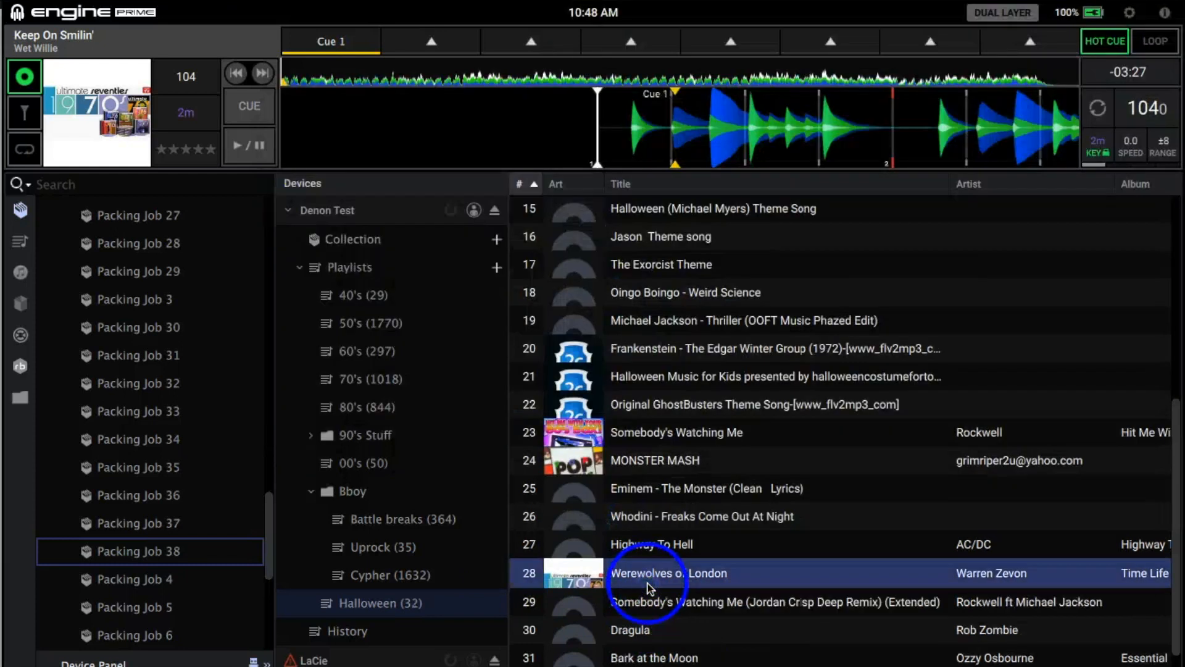
pyautogui.scroll(-1, 656, 611)
# - Load the halloween DJ Rectangle volume 3 track into the deck and select the Denon Test copy of the Jordan Crisp remix in Finder
pyautogui.doubleClick(664, 657)
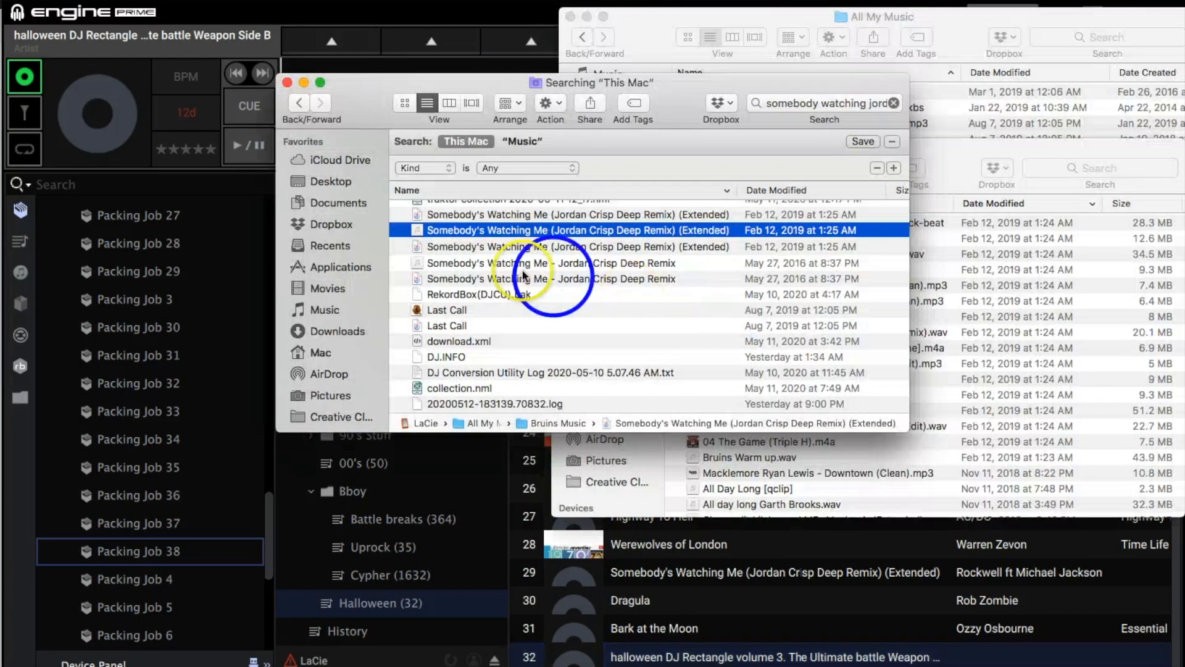
pyautogui.click(485, 246)
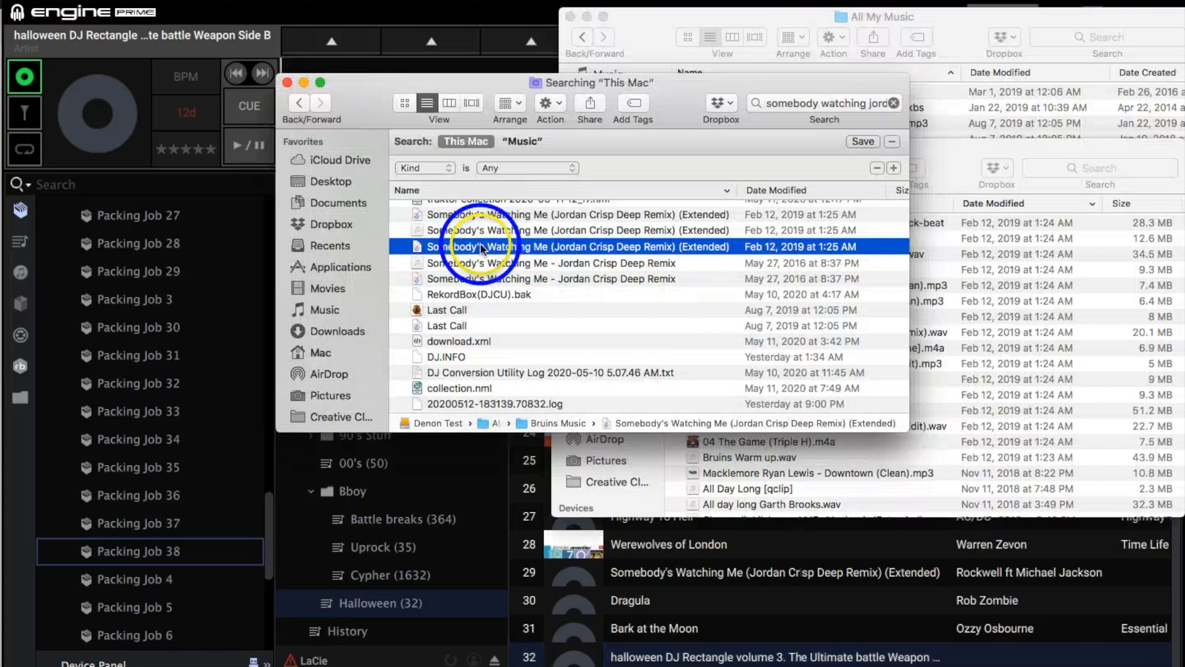
# - Return from Finder to Engine Prime and examine the directory and drive of Bark at the Moon in the Denon Test Halloween playlist
pyautogui.scroll(1, 522, 260)
pyautogui.scroll(1, 522, 260)
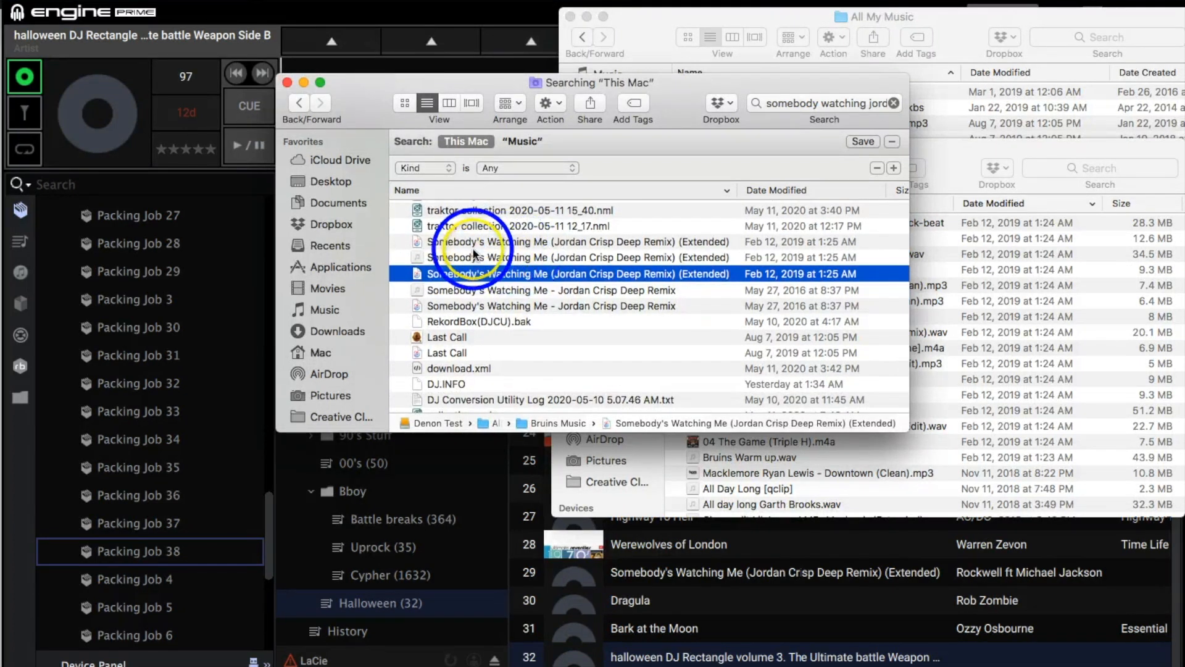
pyautogui.click(651, 628)
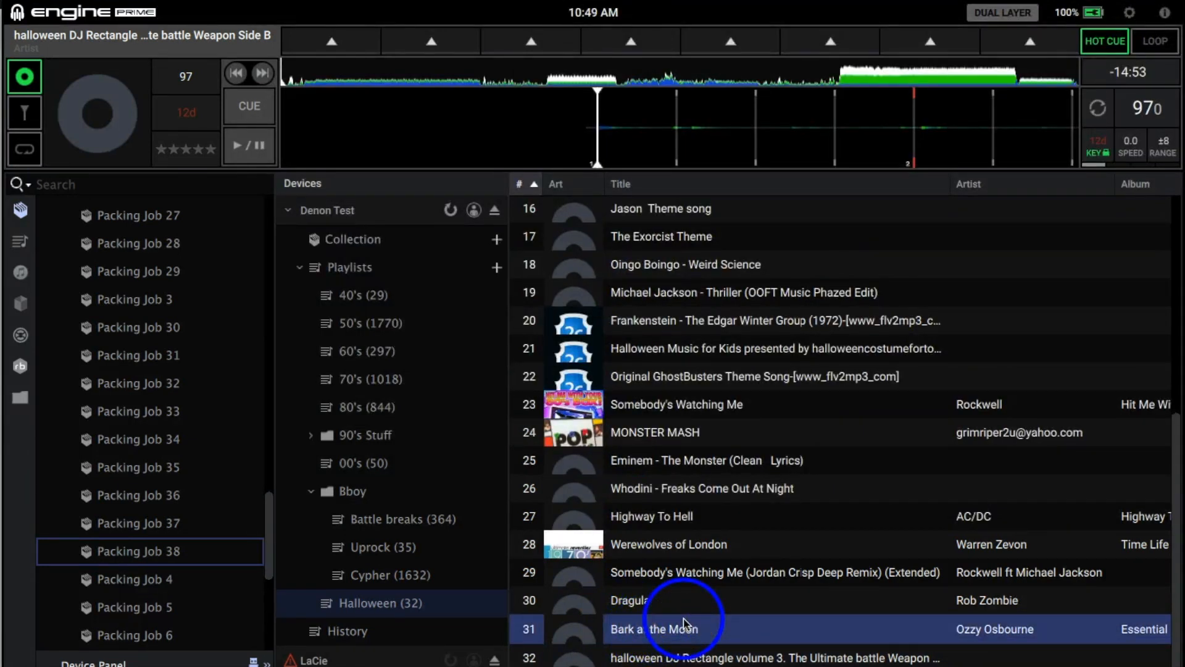
pyautogui.hscroll(10, 685, 624)
pyautogui.hscroll(10, 689, 634)
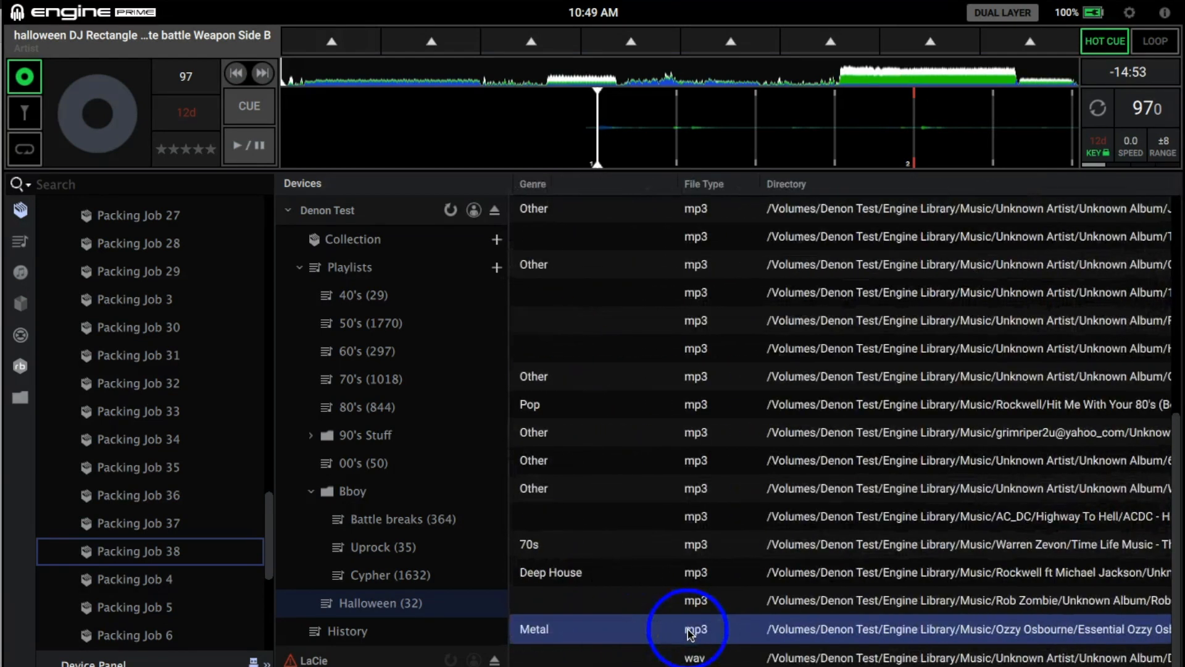
pyautogui.moveTo(792, 629); pyautogui.dragTo(857, 613)
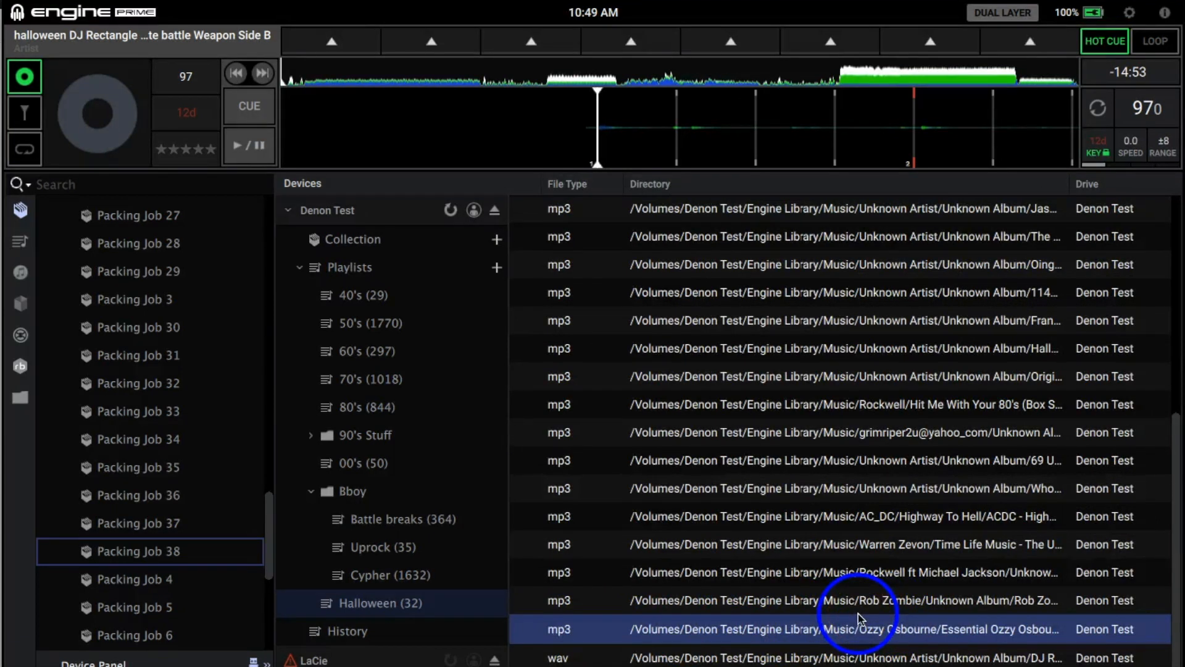
pyautogui.hscroll(-20, 858, 613)
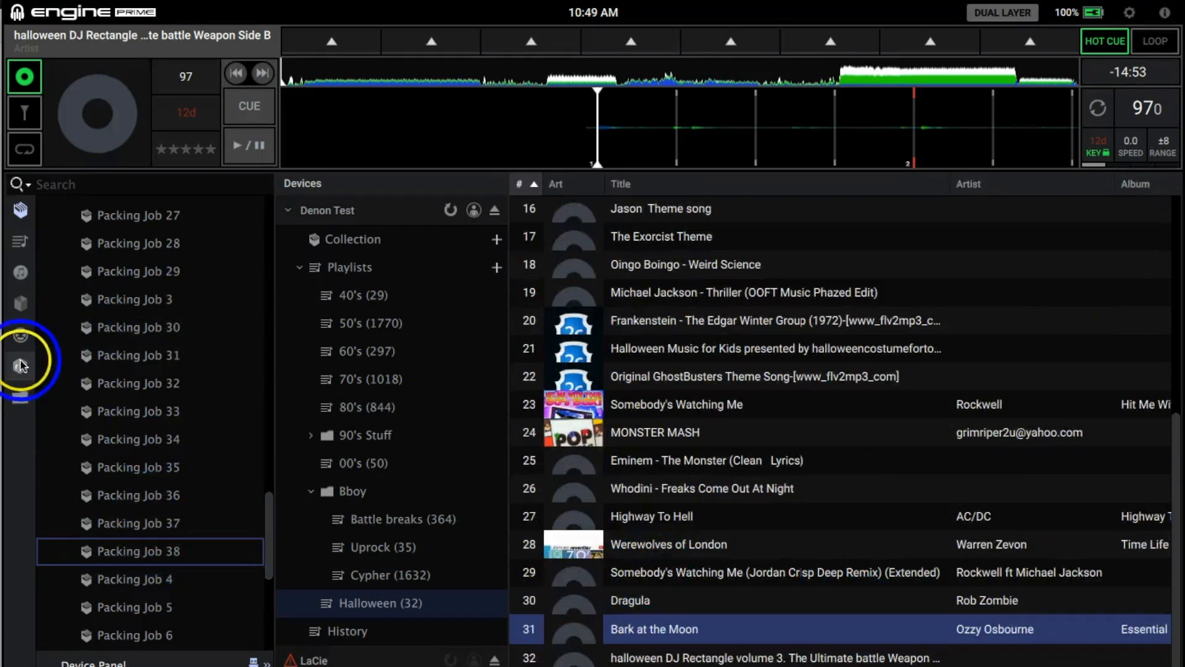
# - Open the Instrumentals playlist in the rekordbox library and check its import options
pyautogui.click(21, 365)
pyautogui.scroll(-2, 120, 414)
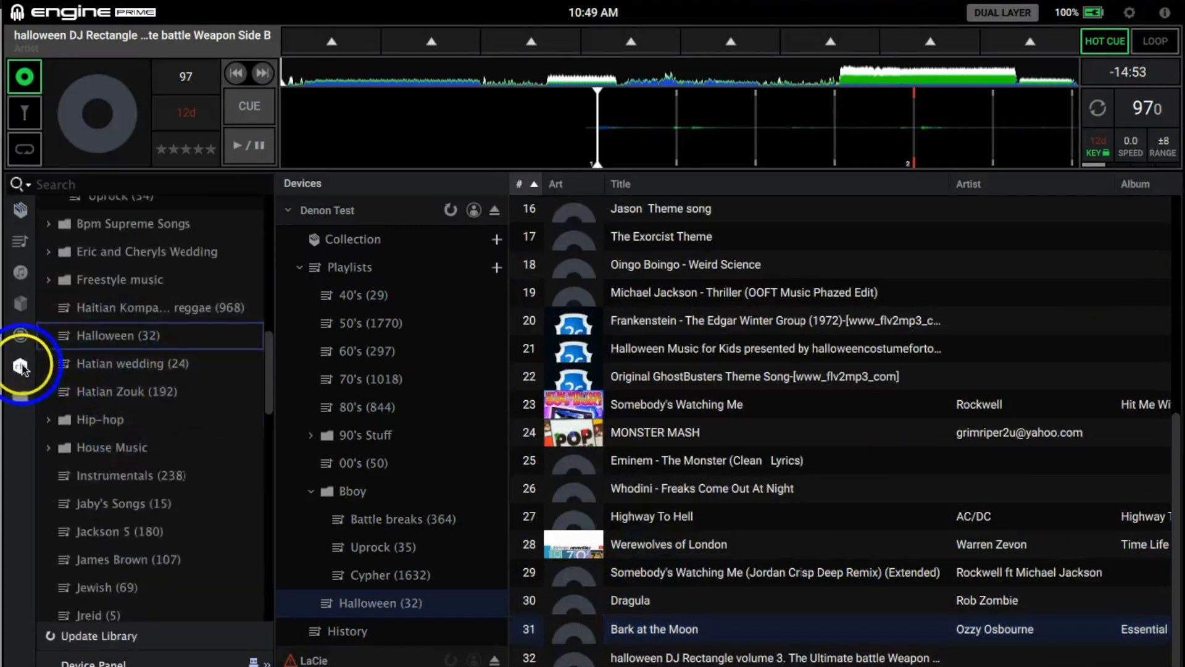
pyautogui.click(20, 337)
pyautogui.click(22, 298)
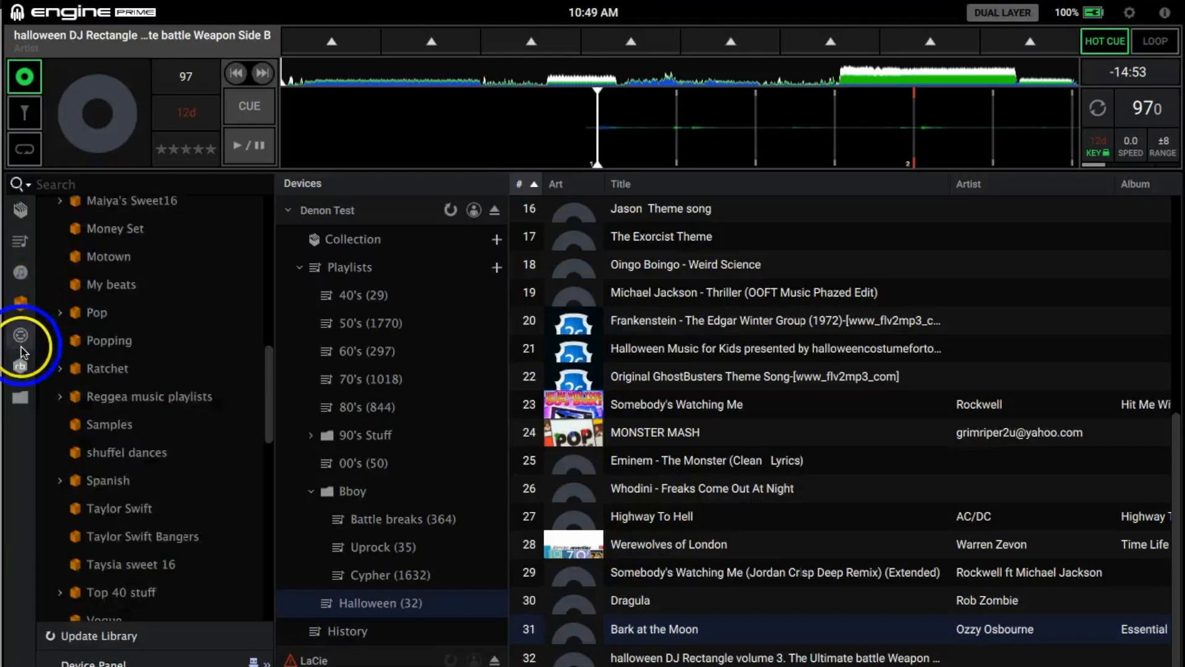
pyautogui.click(21, 364)
pyautogui.scroll(-2, 157, 401)
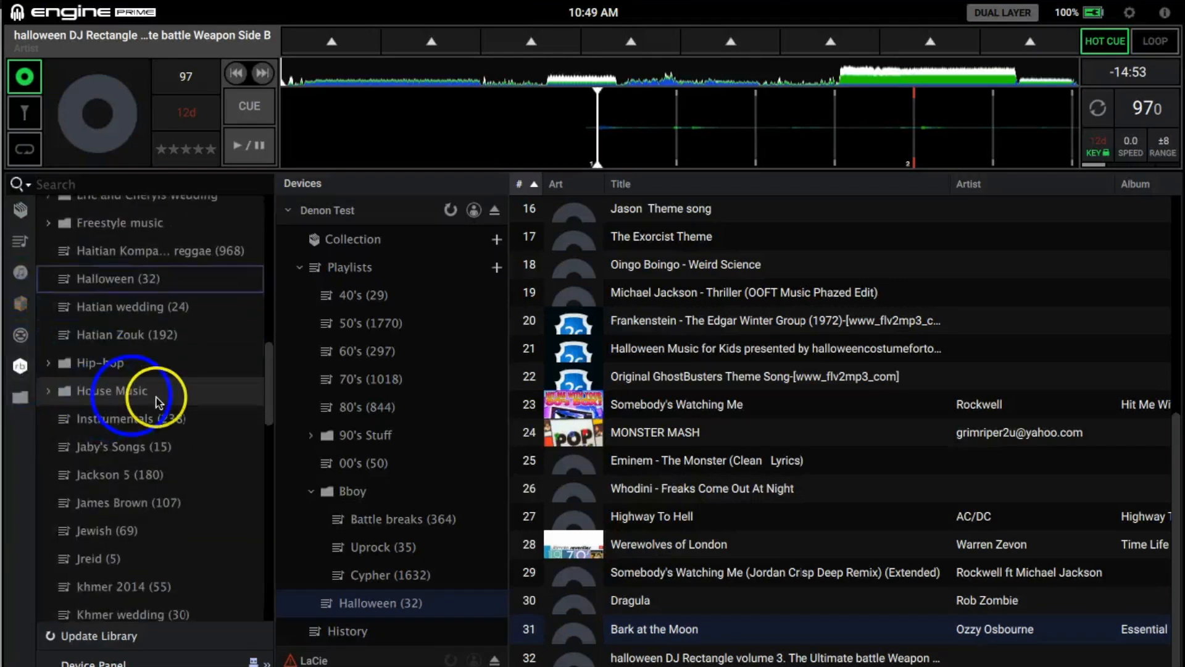
pyautogui.click(165, 419)
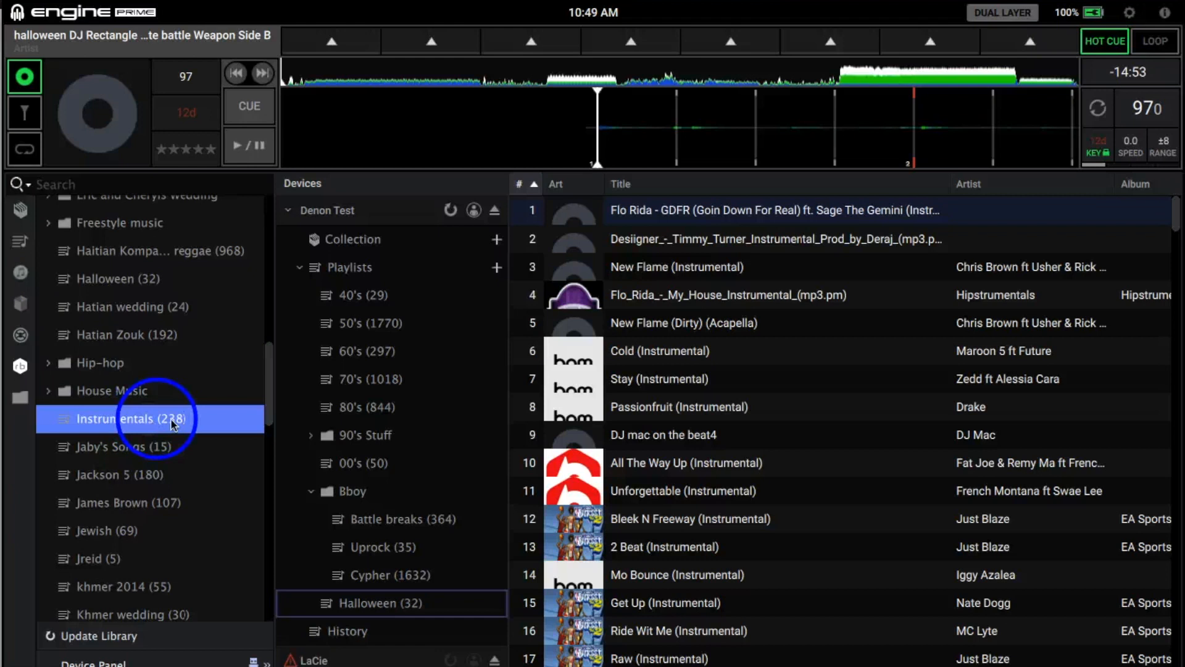
pyautogui.click(175, 421)
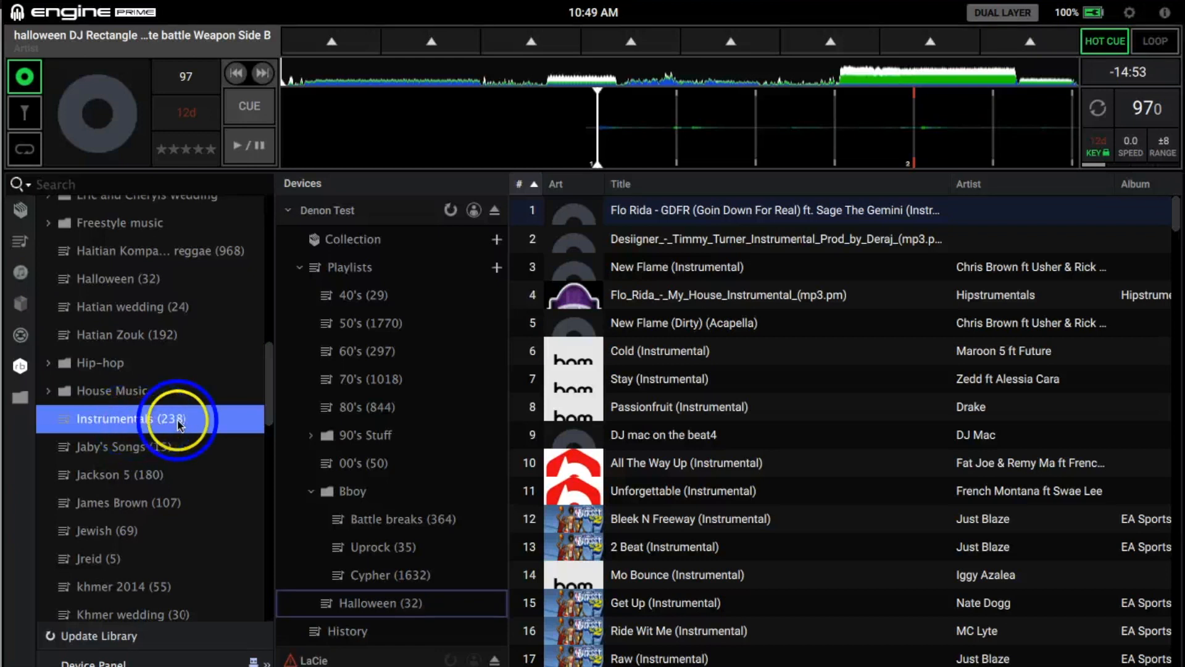
pyautogui.rightClick(178, 421)
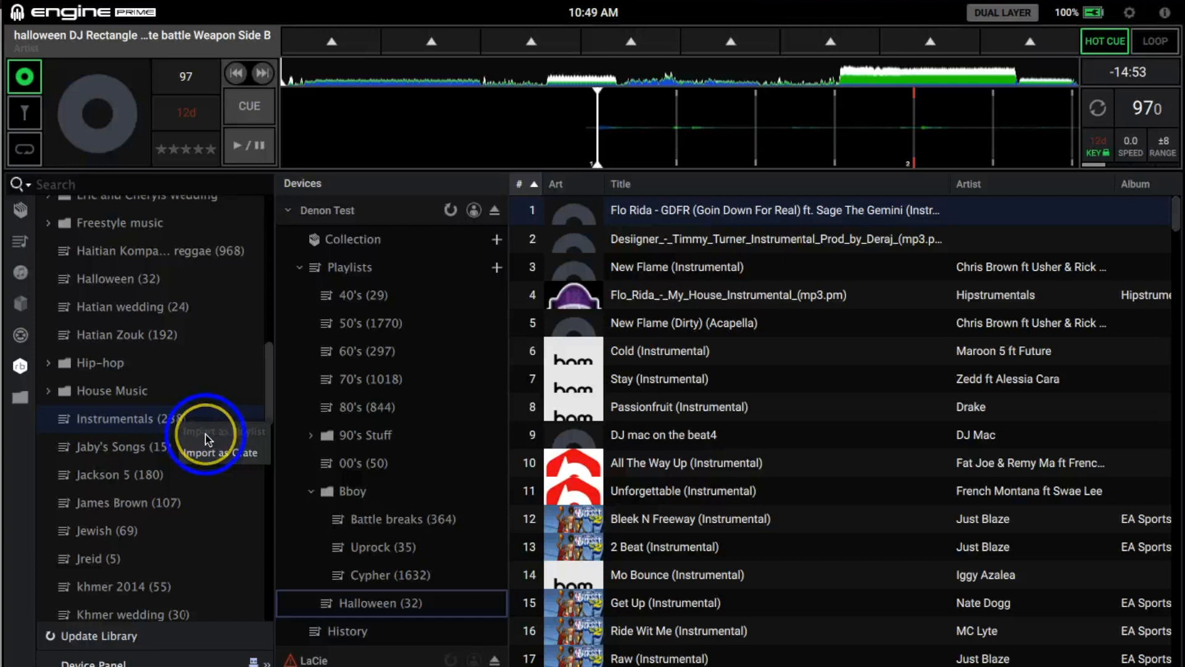
pyautogui.click(159, 419)
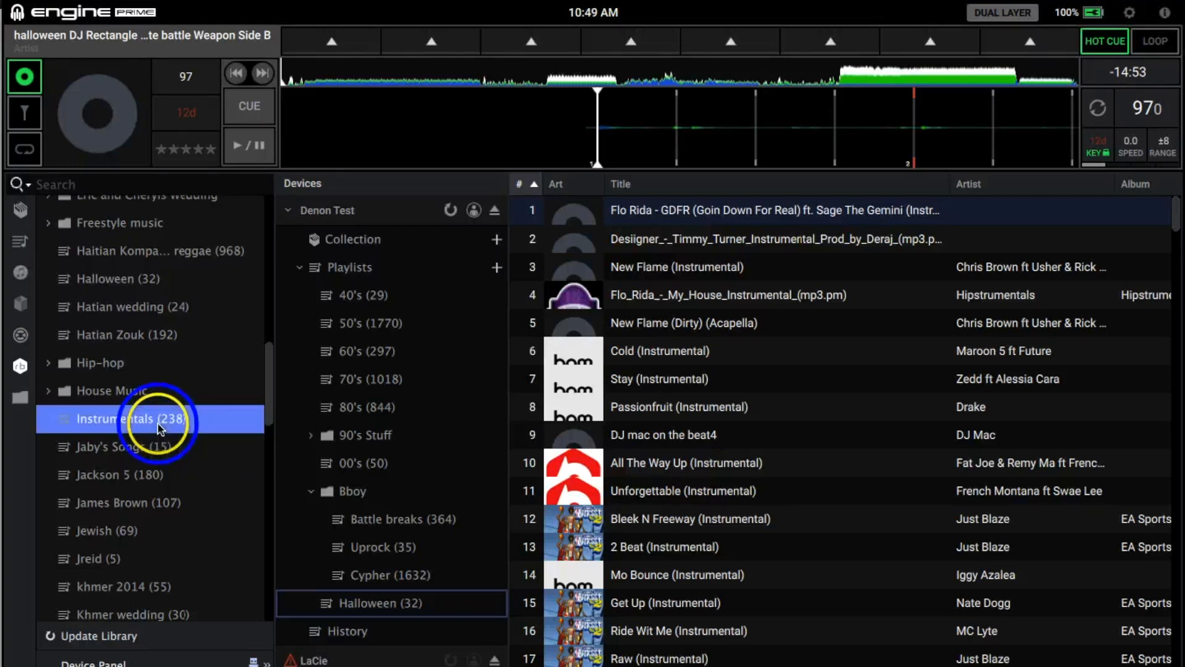
# - Compare the Instrumentals playlist in the Engine playlists with the one in the rekordbox library
pyautogui.click(30, 242)
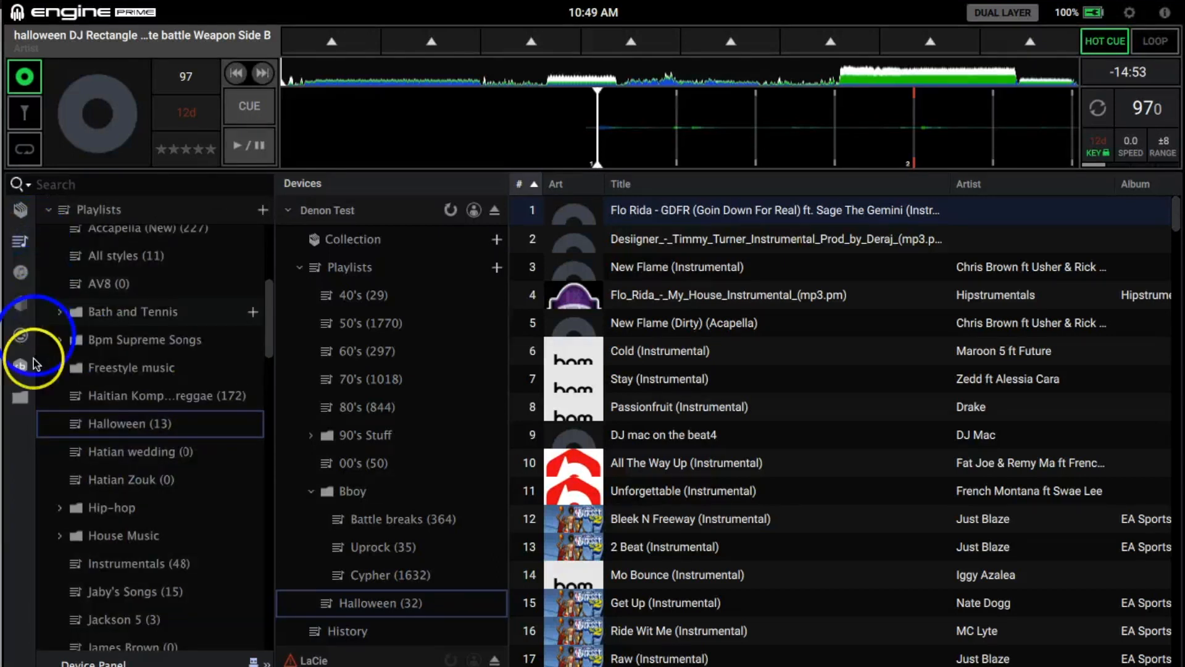
pyautogui.click(22, 366)
pyautogui.click(137, 419)
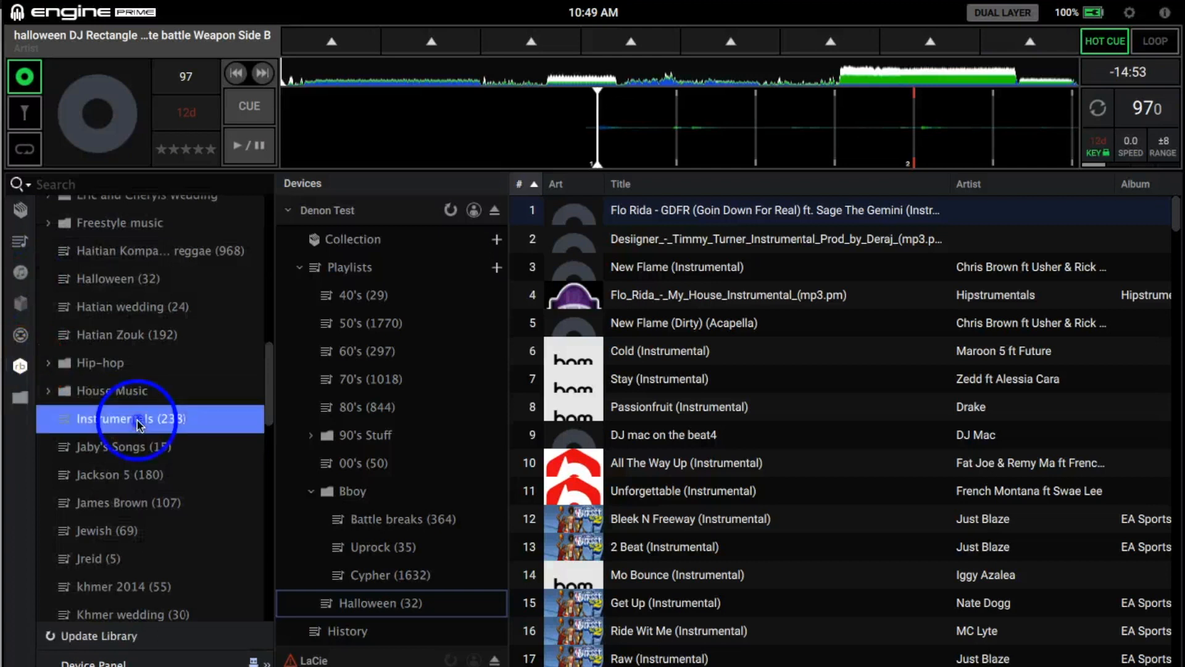
# - Export the Instrumentals playlist from the Engine playlists to the playlists of the Denon Test drive
pyautogui.click(25, 242)
pyautogui.scroll(-4, 124, 367)
pyautogui.click(149, 446)
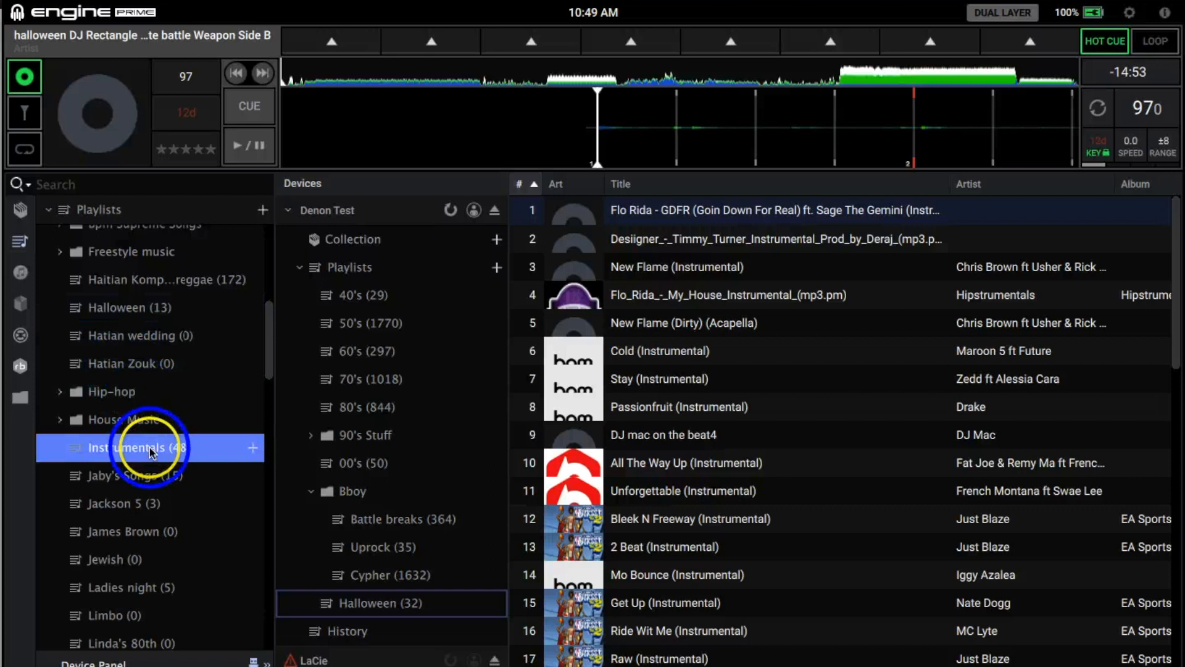
pyautogui.click(189, 450)
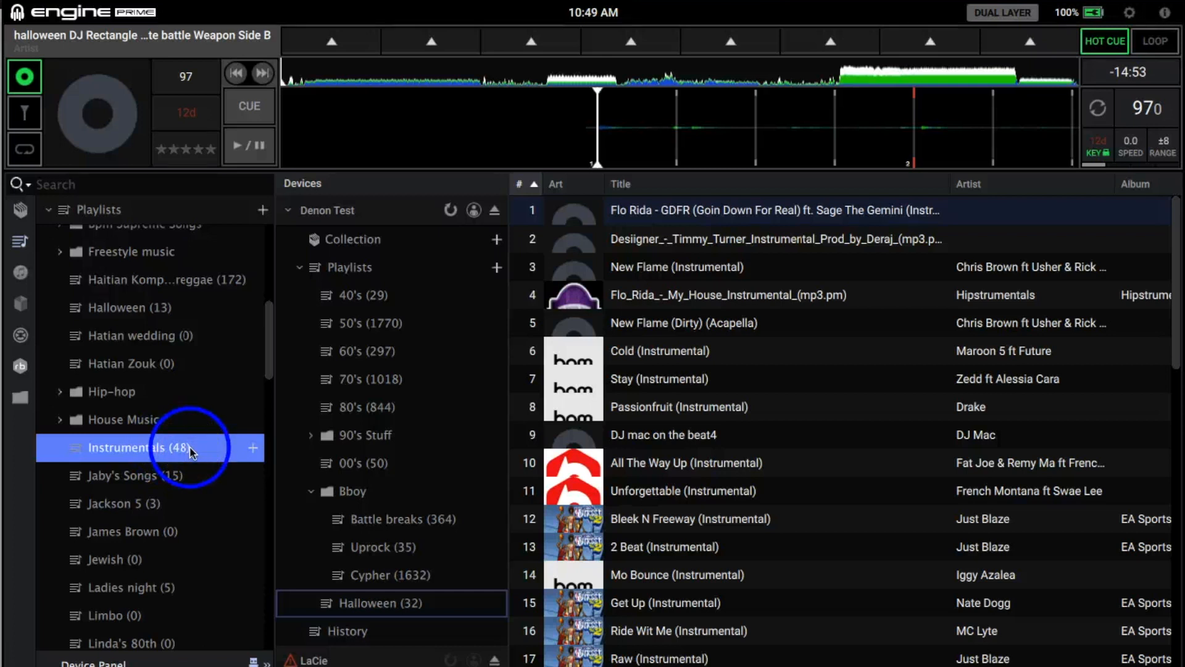
pyautogui.moveTo(189, 450); pyautogui.dragTo(336, 276)
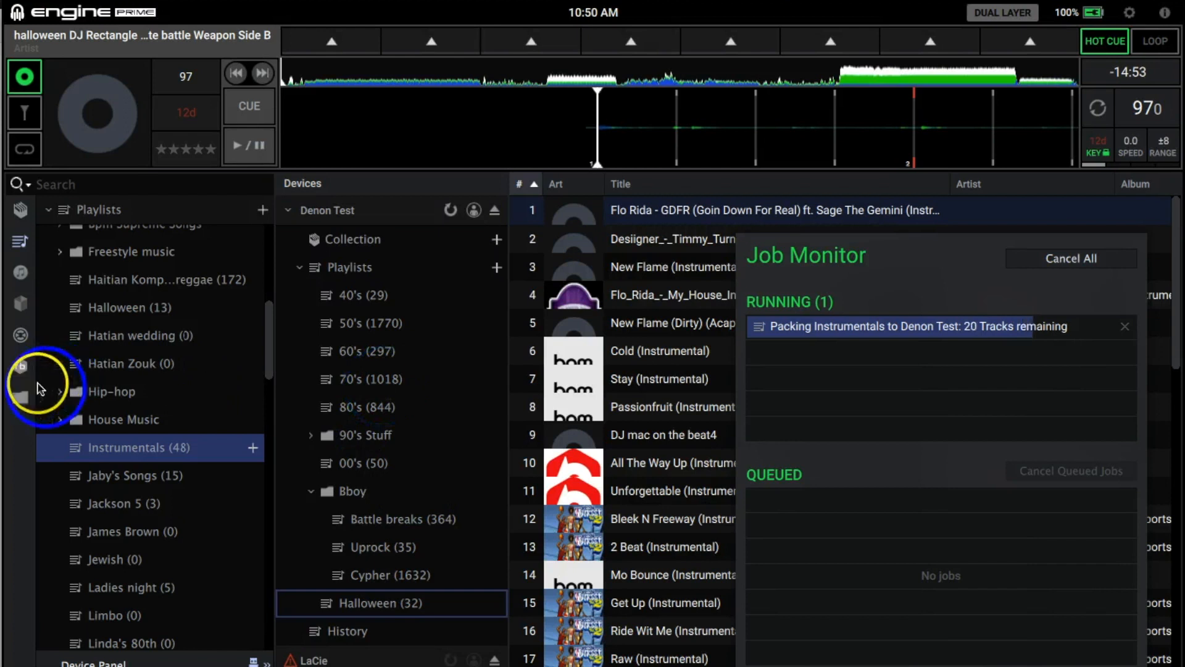
# - Return to the rekordbox library and open its Instrumentals playlist
pyautogui.click(20, 367)
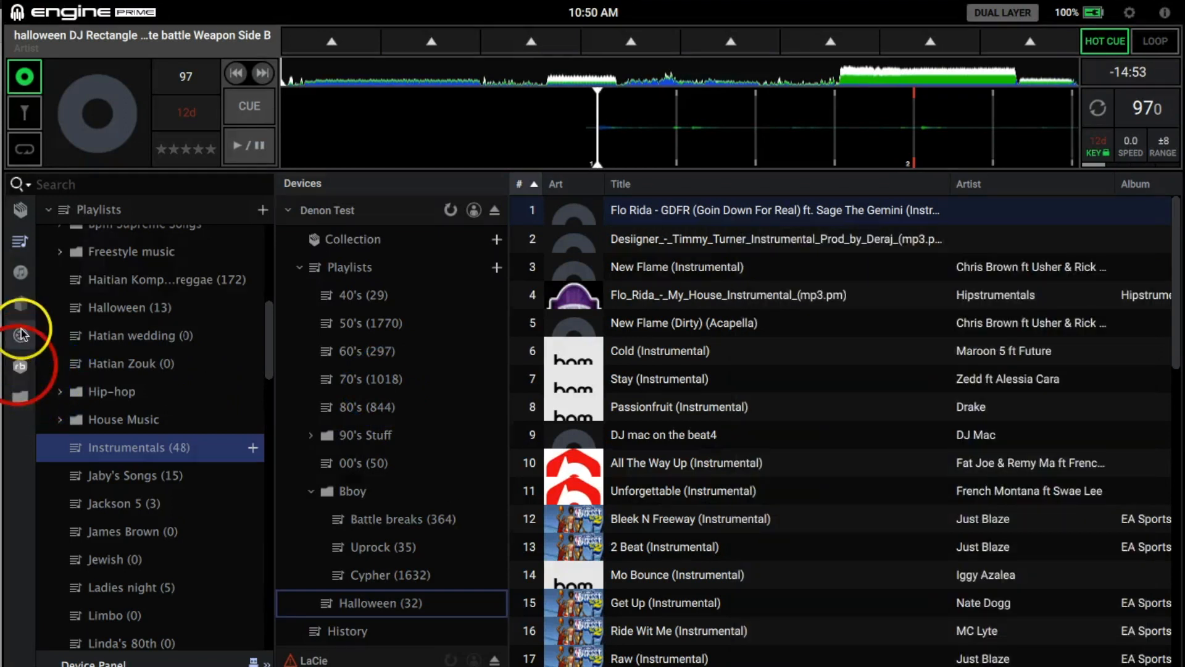
pyautogui.click(20, 302)
pyautogui.click(20, 366)
pyautogui.click(23, 302)
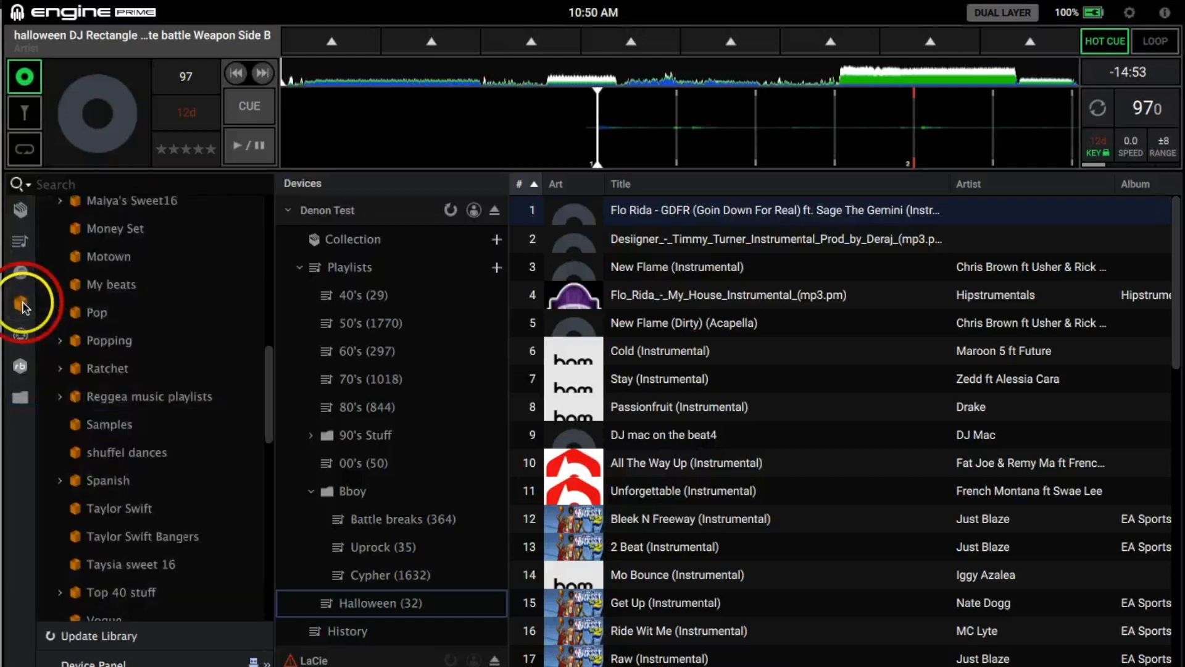
pyautogui.click(20, 366)
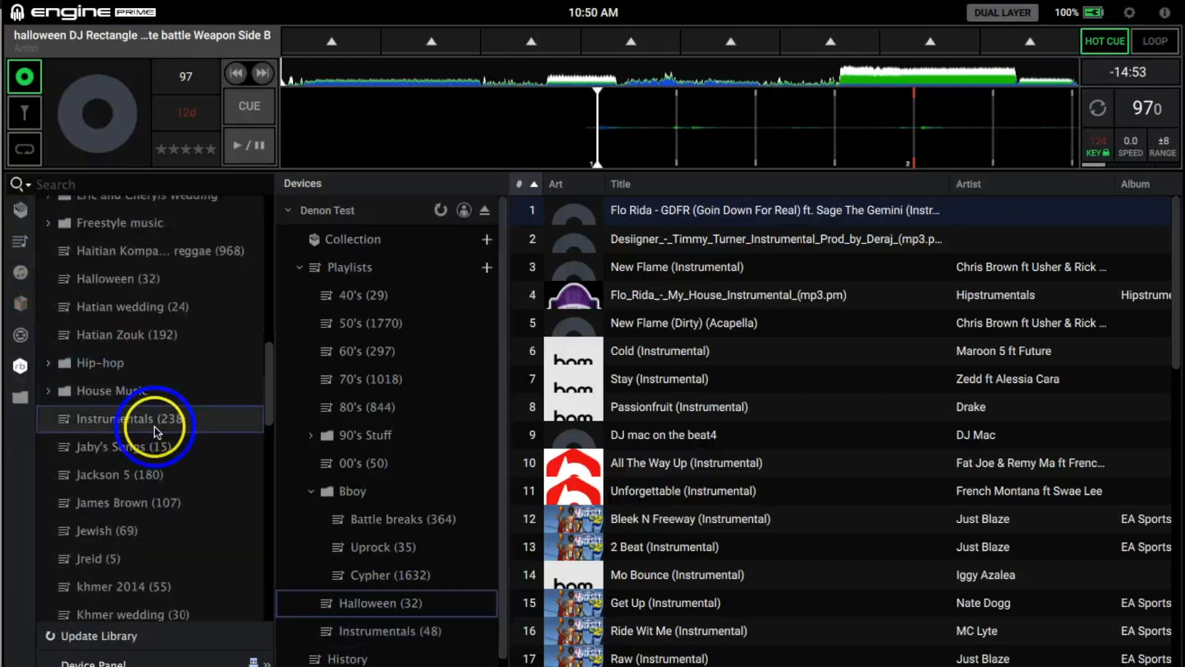
pyautogui.click(150, 420)
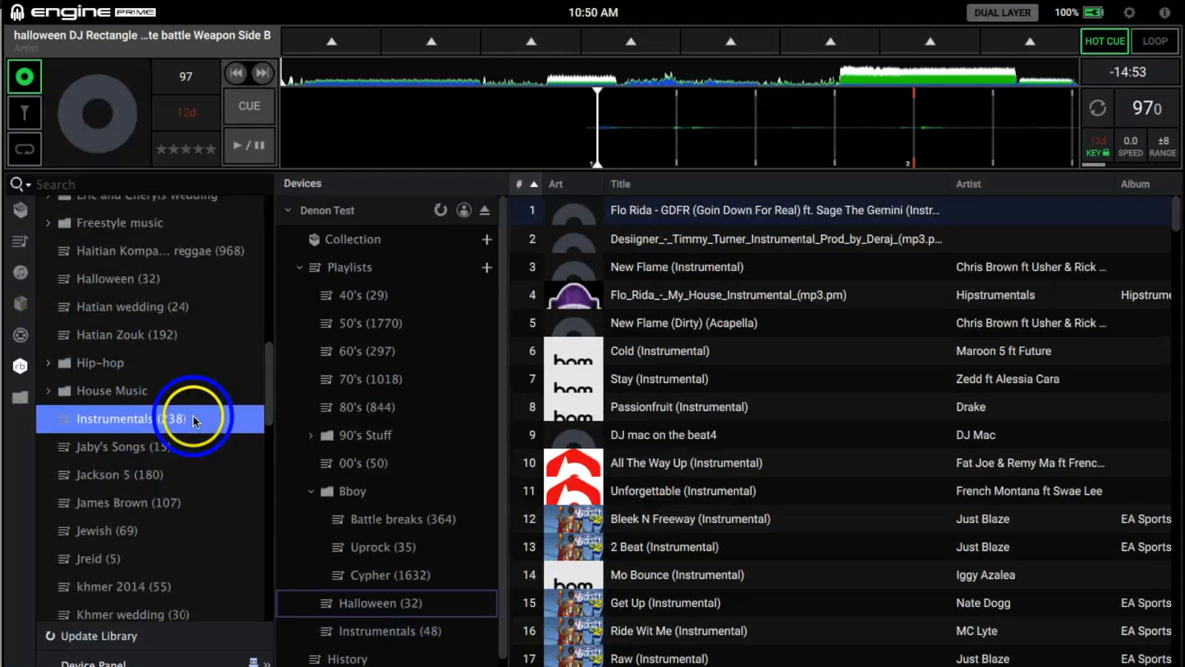
# - Try to add all tracks of the rekordbox Instrumentals playlist to the Instrumentals playlist on Denon Test
pyautogui.click(626, 395)
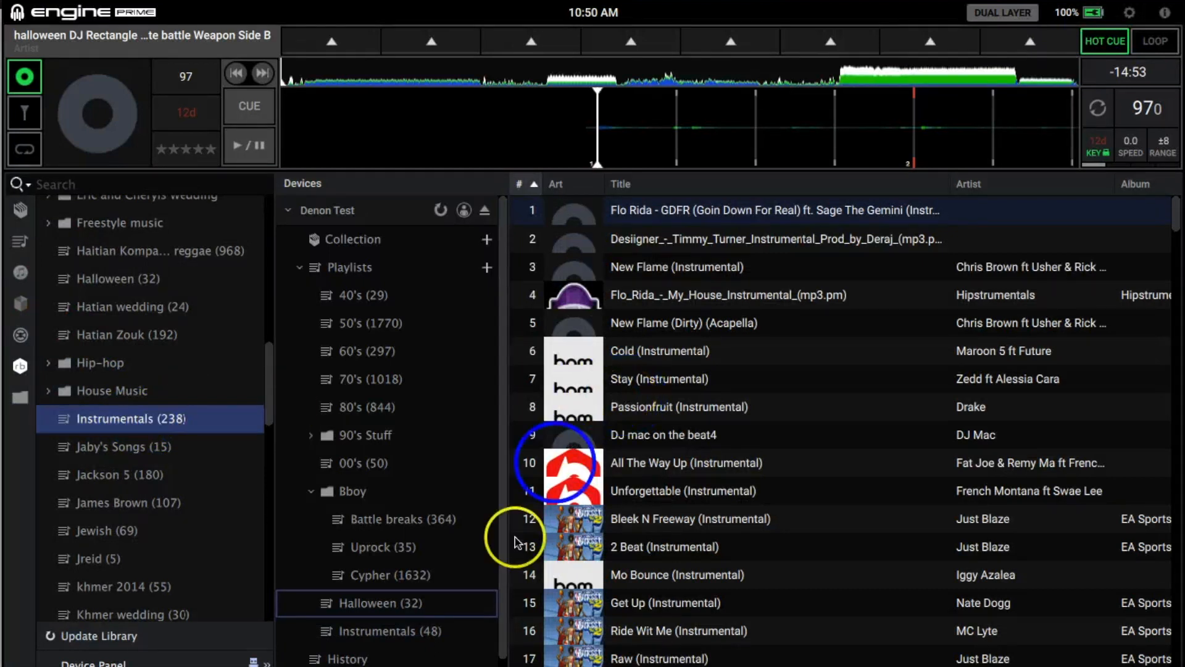
pyautogui.click(611, 539)
pyautogui.click(133, 431)
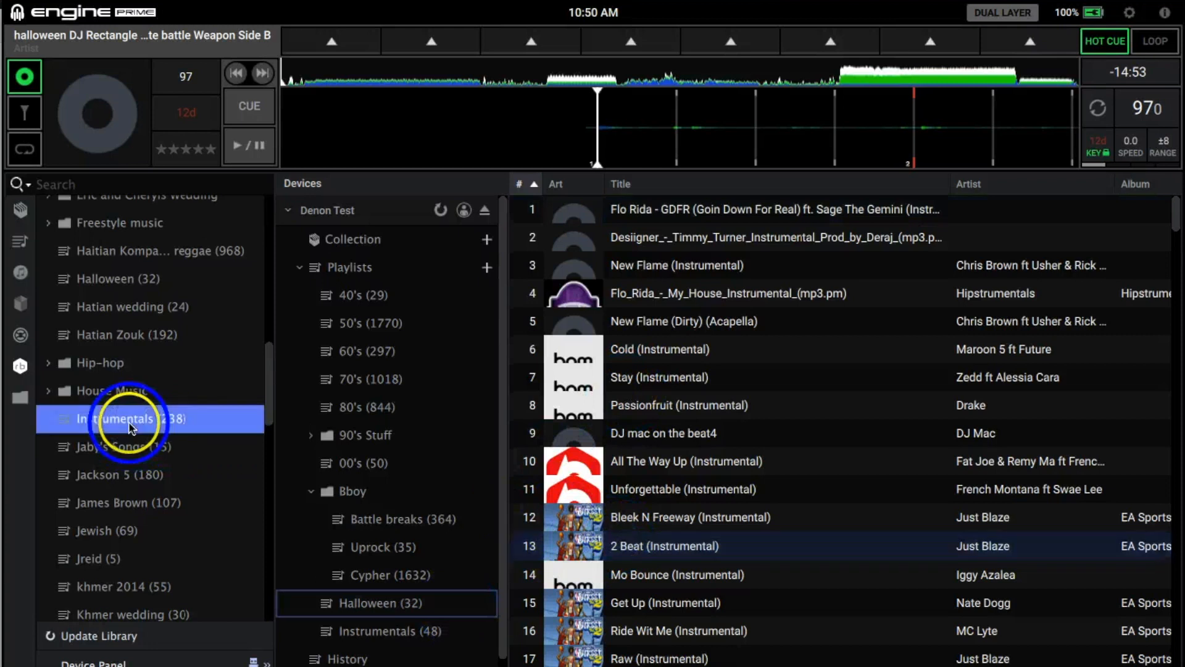
pyautogui.click(661, 491)
pyautogui.hotkey('ctrl', 'a')
pyautogui.moveTo(656, 490); pyautogui.dragTo(432, 630)
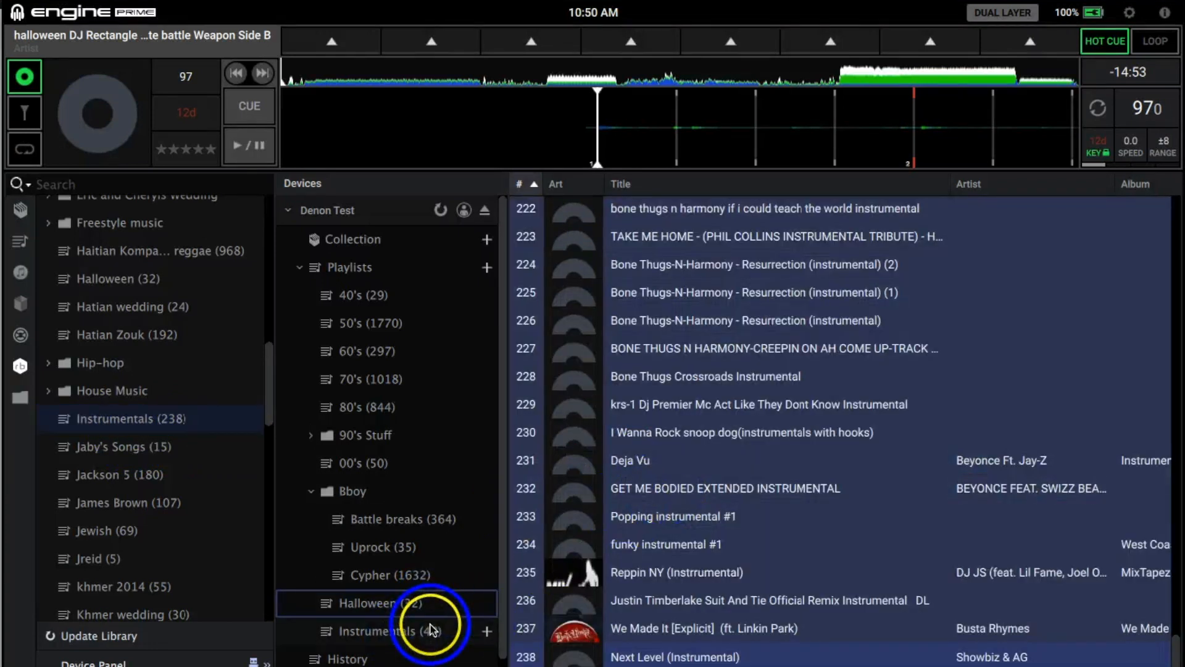
# - Remove all tracks from the Instrumentals playlist on the Denon Test drive
pyautogui.click(427, 638)
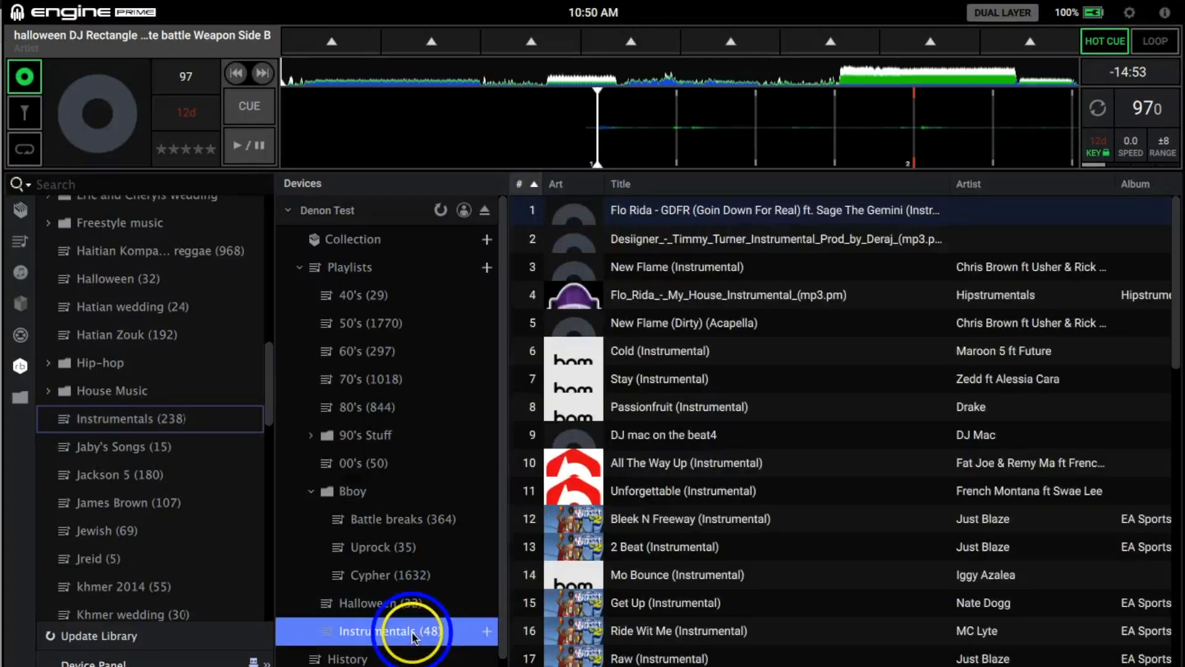
pyautogui.click(639, 585)
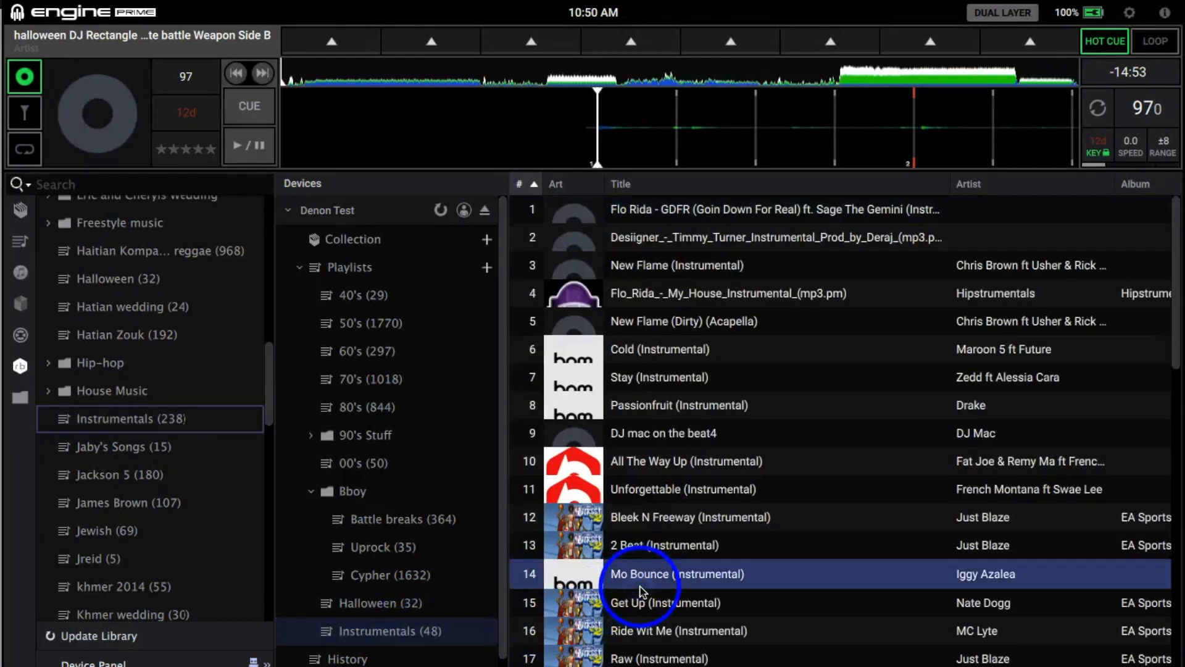
pyautogui.hotkey('ctrl', 'a')
pyautogui.rightClick(642, 591)
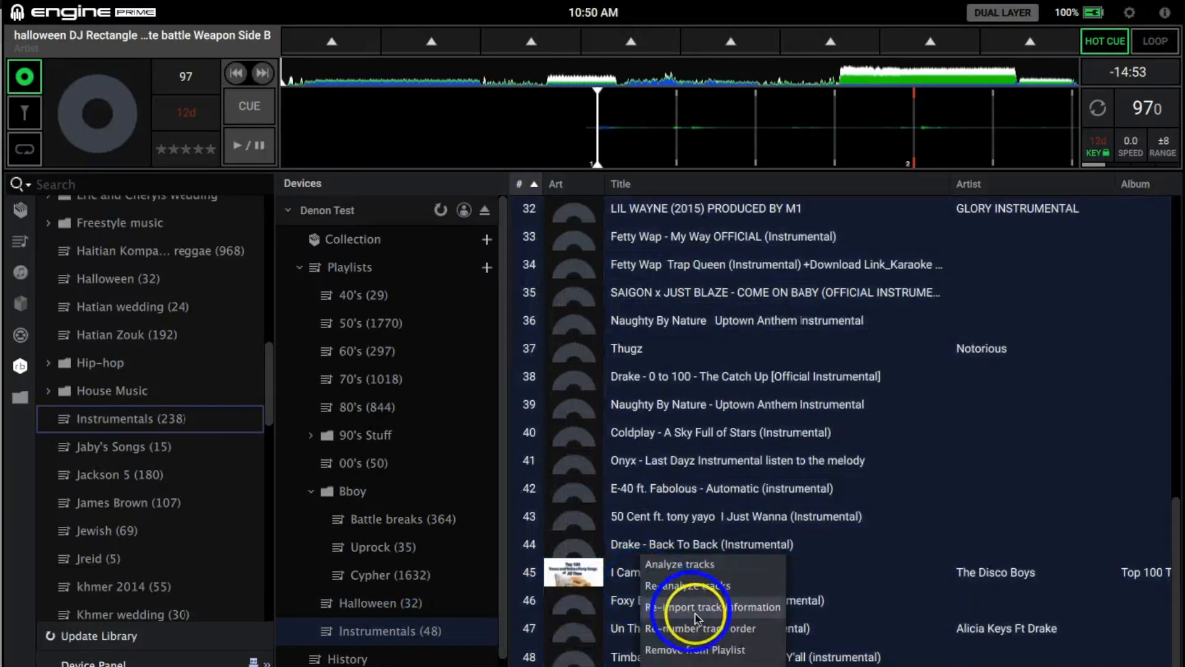
pyautogui.click(700, 650)
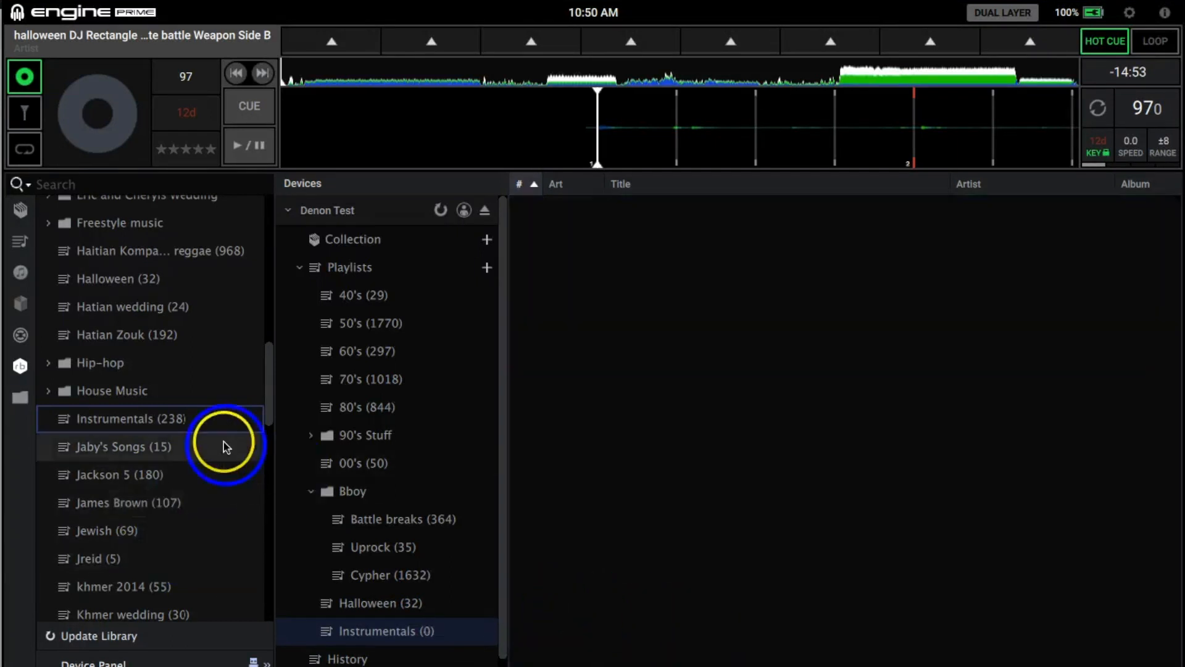
# - Add every track of the rekordbox Instrumentals playlist to the emptied Instrumentals playlist on Denon Test
pyautogui.click(193, 422)
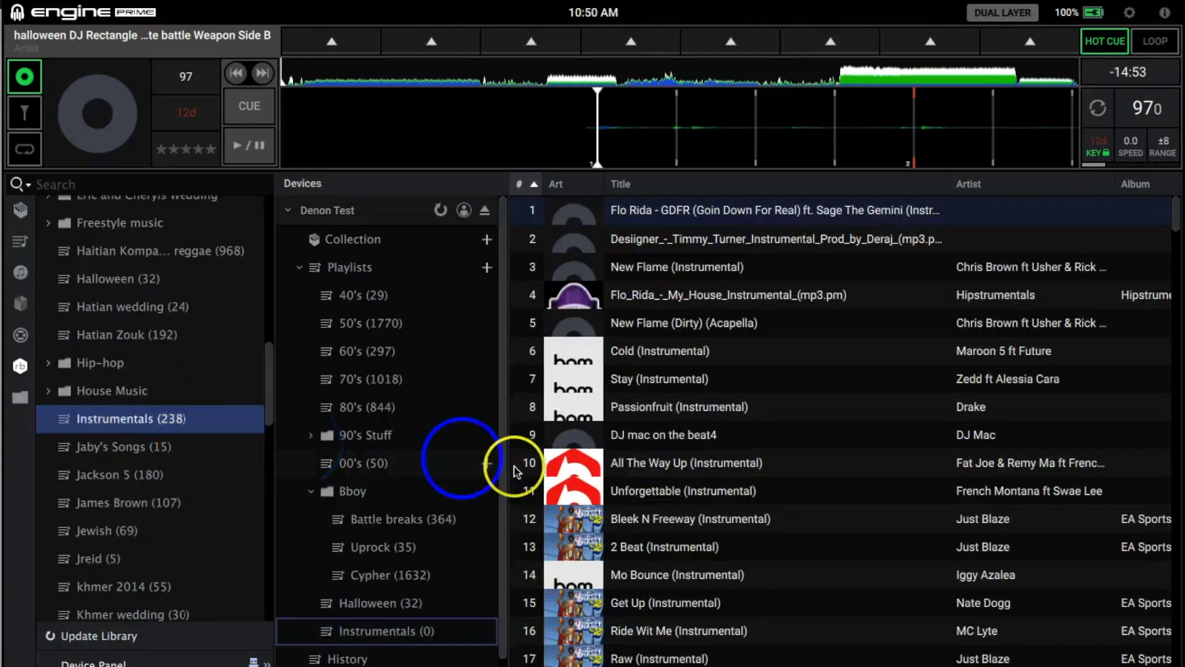
pyautogui.click(653, 490)
pyautogui.hotkey('ctrl', 'a')
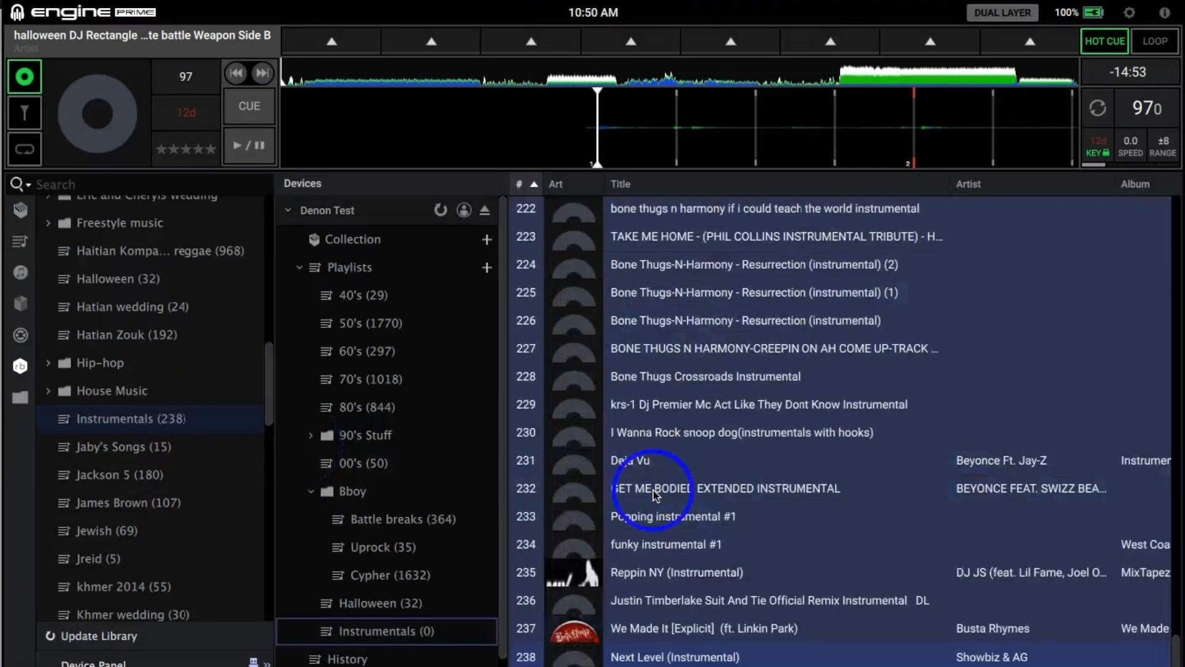
pyautogui.moveTo(653, 494); pyautogui.dragTo(449, 628)
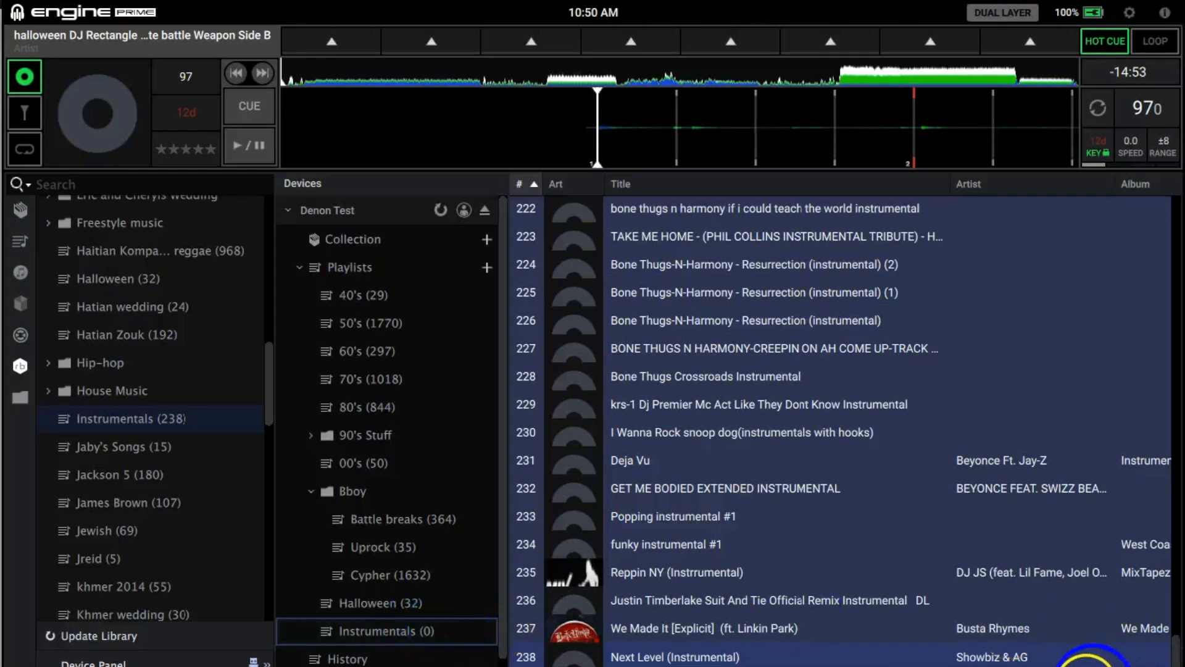